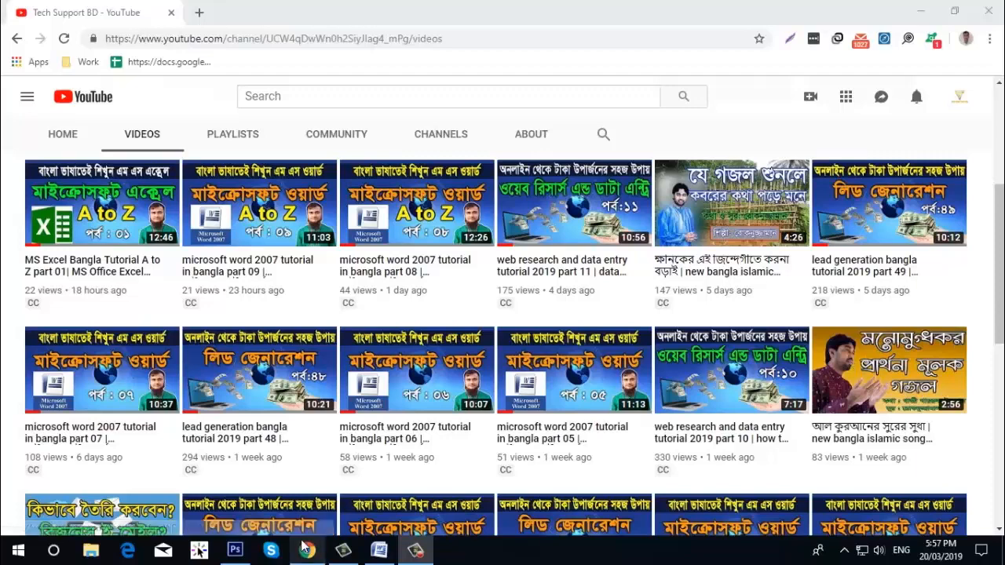
Step: Switch to the blank Word document and list all available clip art by searching without a keyword
click(376, 552)
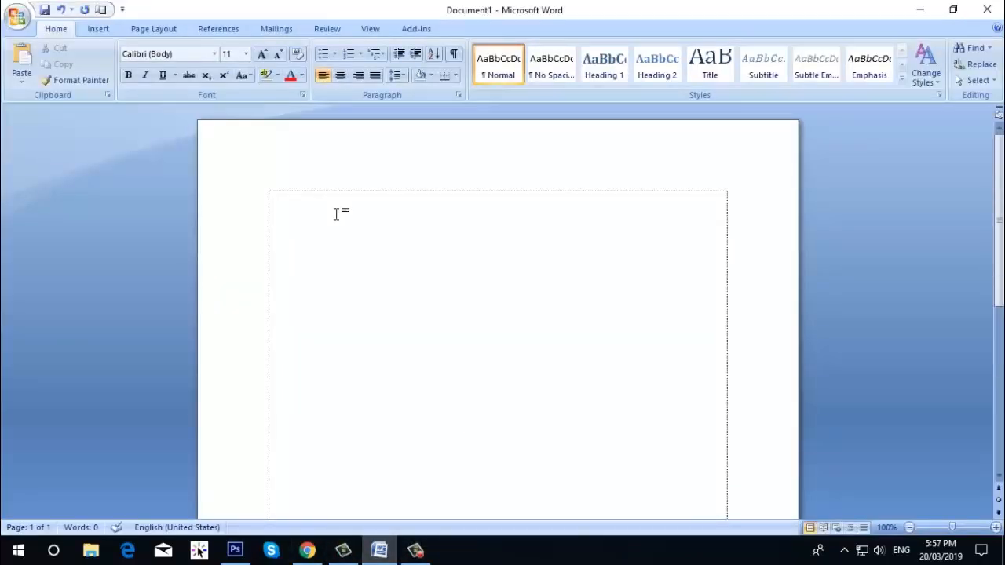
click(99, 30)
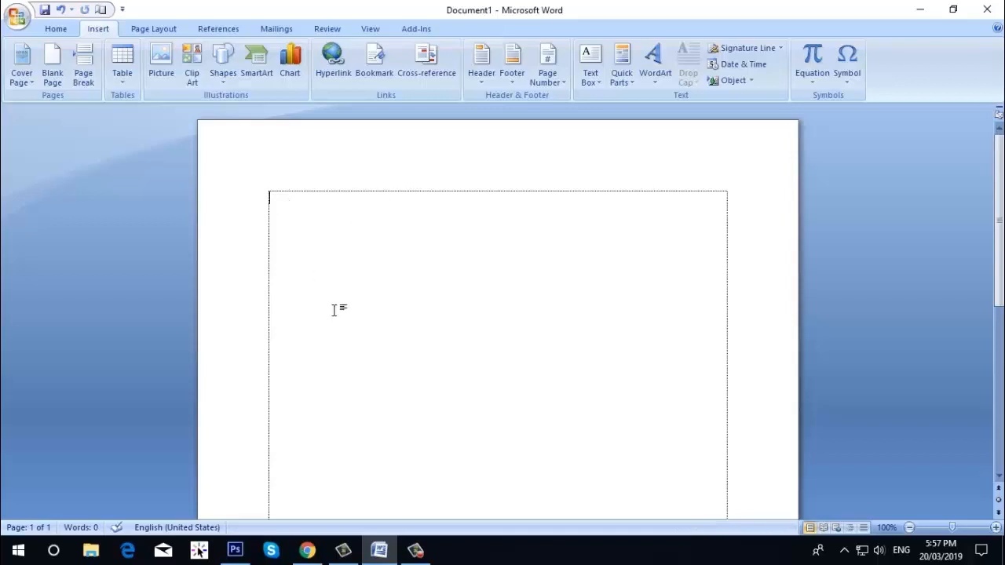
click(189, 74)
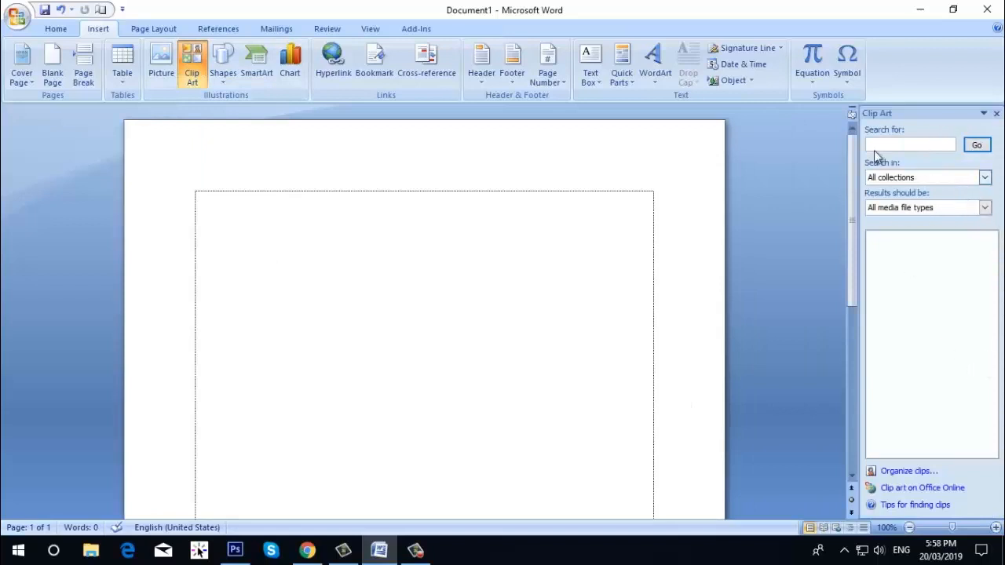
click(976, 148)
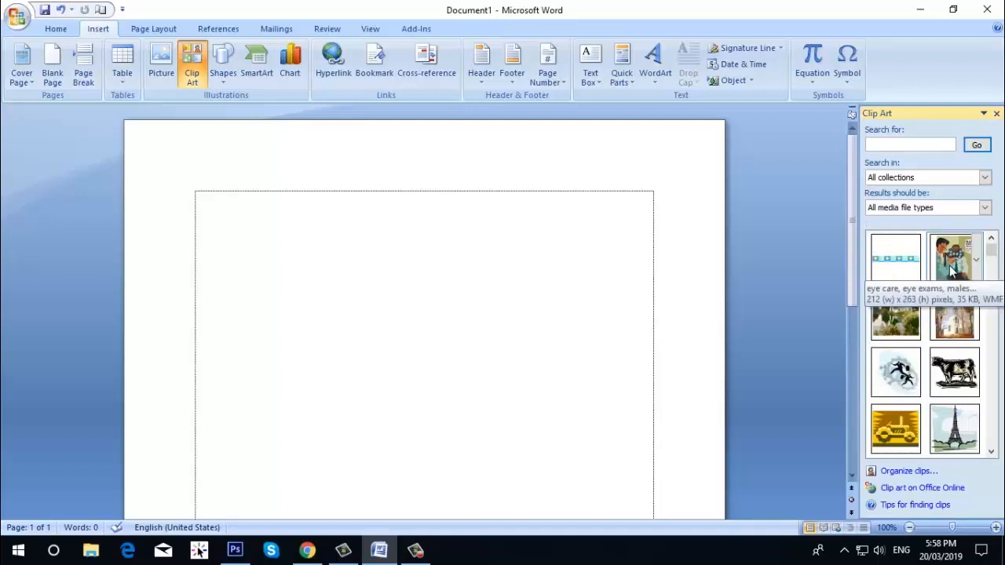
Step: Insert the riverside house clip and the clip of running businessmen with gears at the start of the page
click(882, 316)
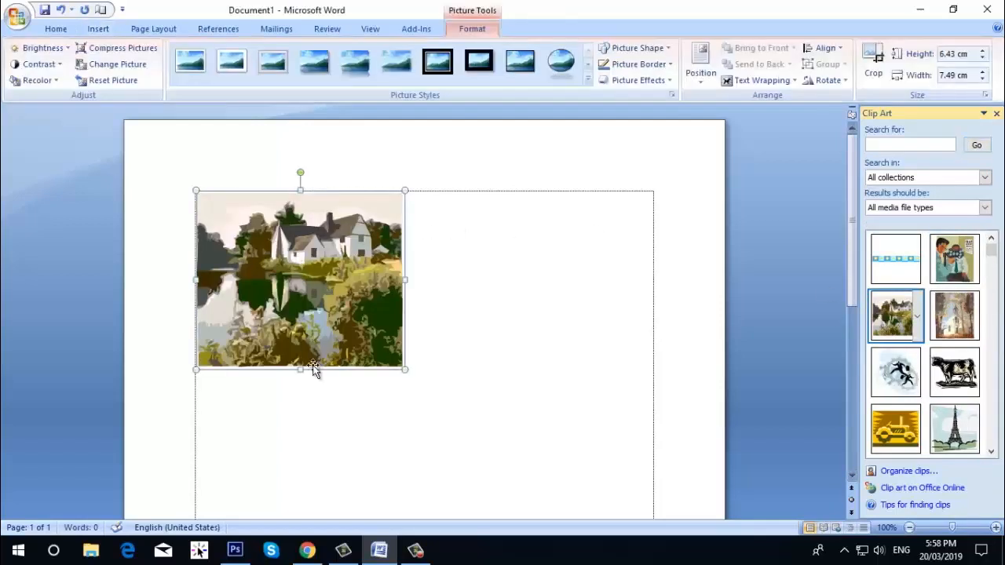
drag(881, 393, 449, 287)
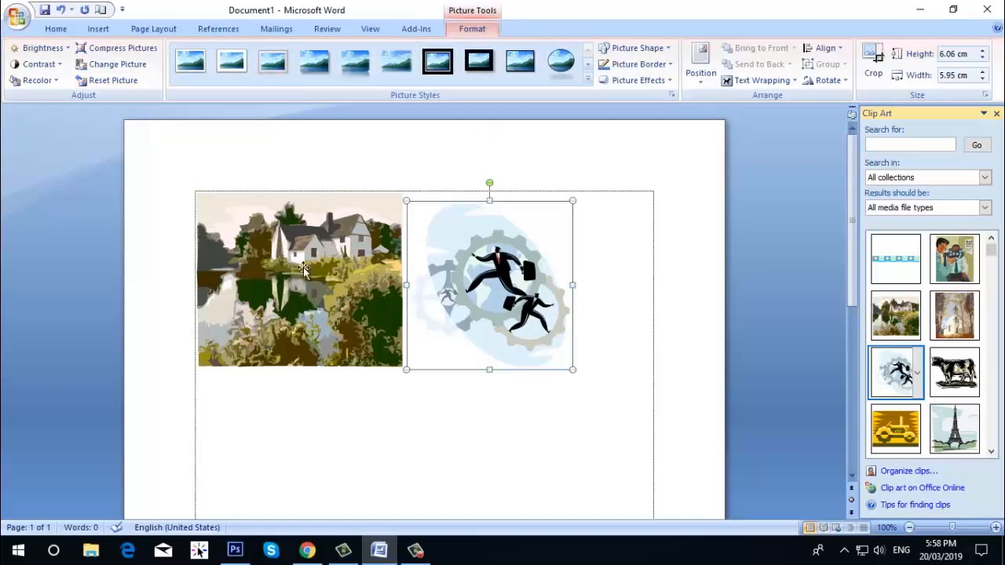
Step: Delete both clip art pictures, the riverside house and the running businessmen, from the page
click(98, 29)
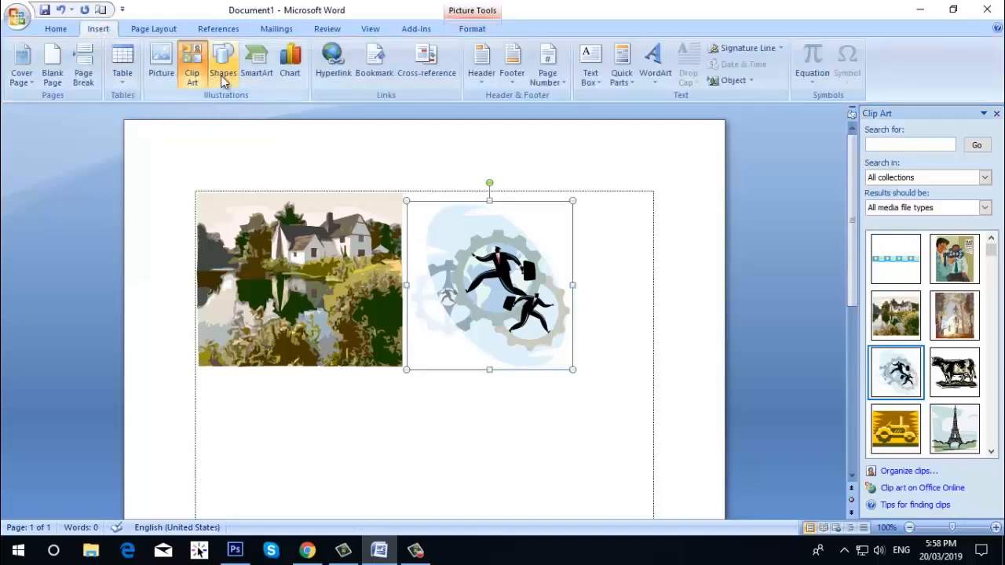
click(295, 272)
key(Delete)
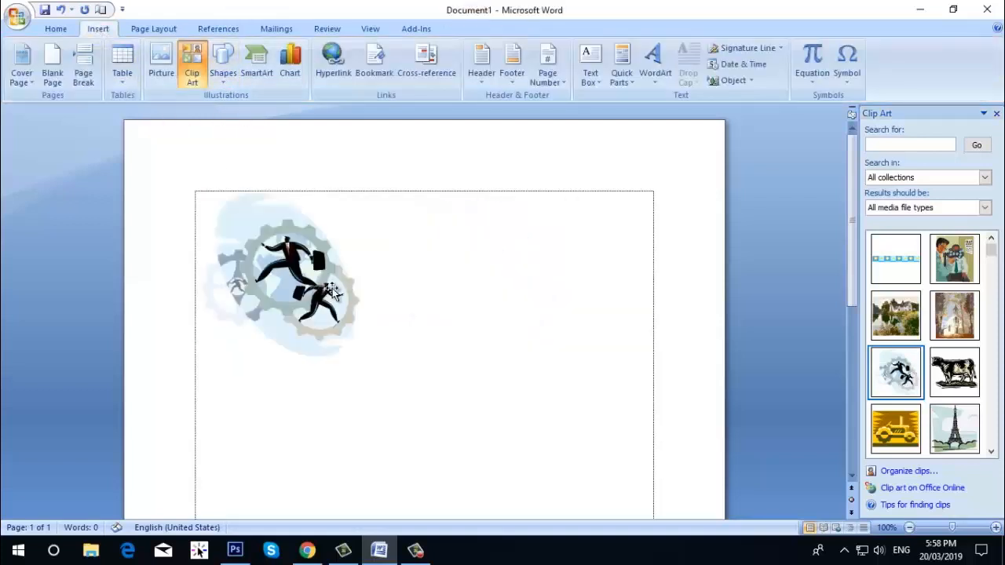
click(295, 272)
key(Delete)
Step: Draw a can shape about 4.7 cm high and 6.3 cm wide and position it centrally in the page's upper part
click(223, 72)
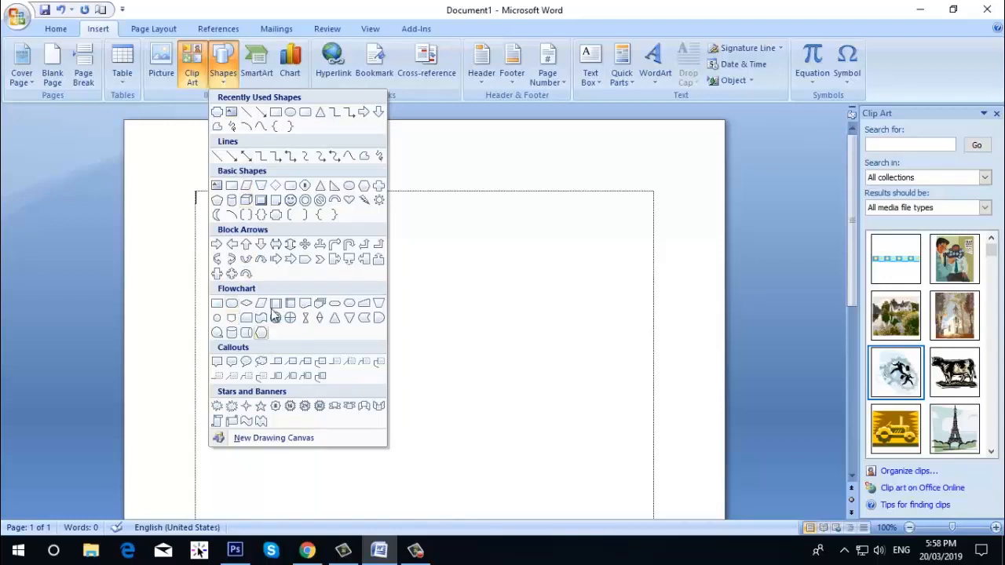
click(235, 201)
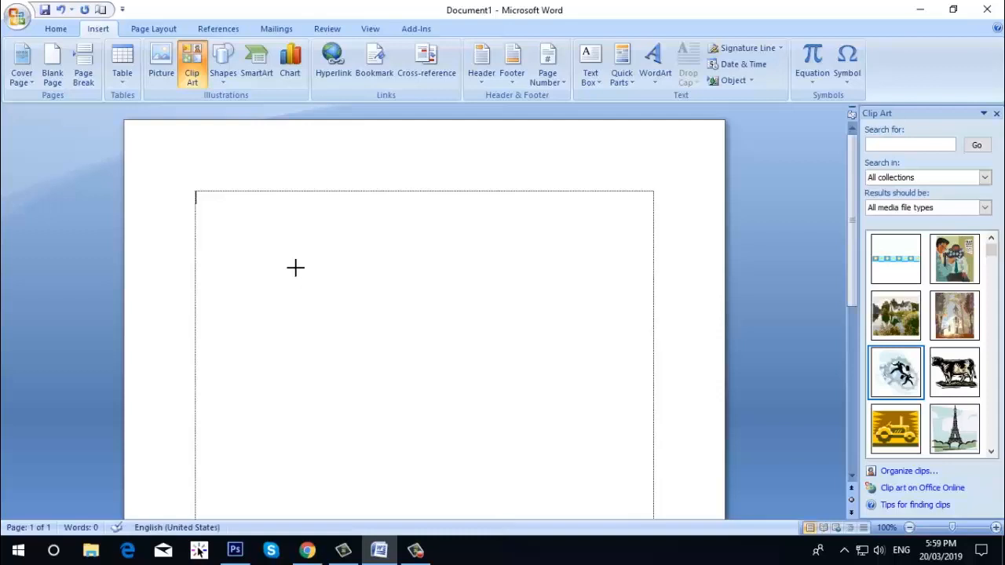
drag(295, 268, 470, 399)
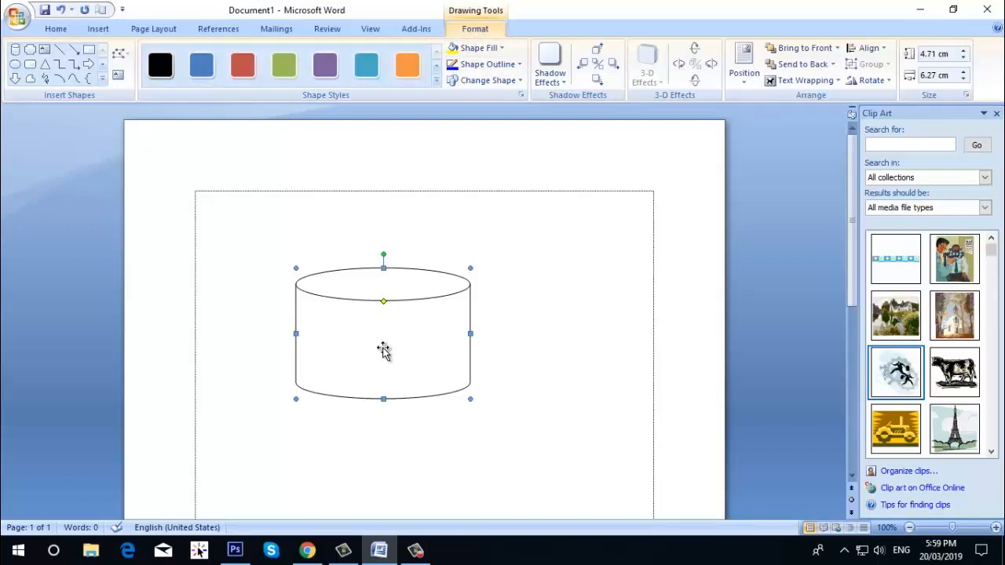
drag(383, 350, 422, 335)
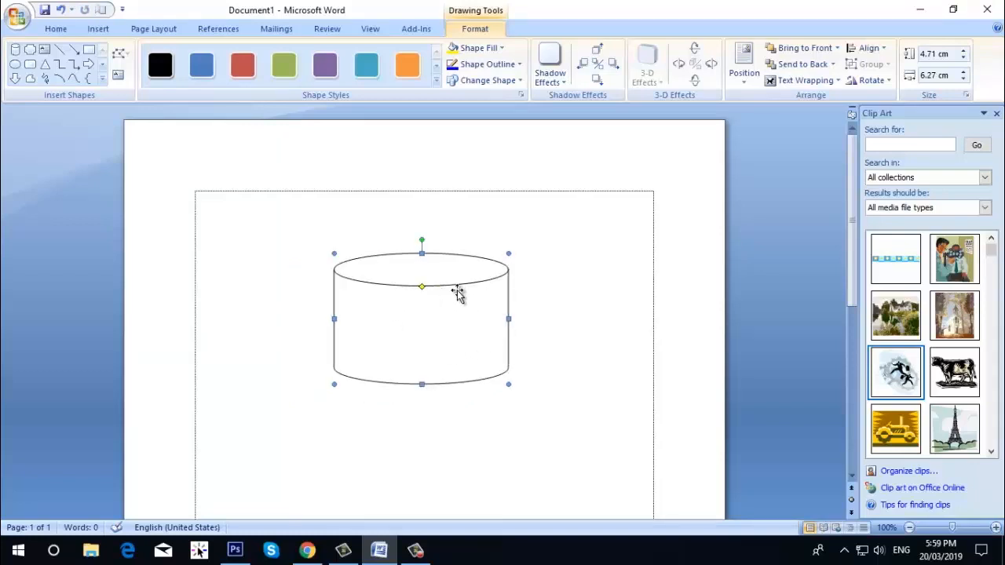
Step: Browse the available shapes and preview the solid colored-fill shape styles on the can without applying one
click(103, 79)
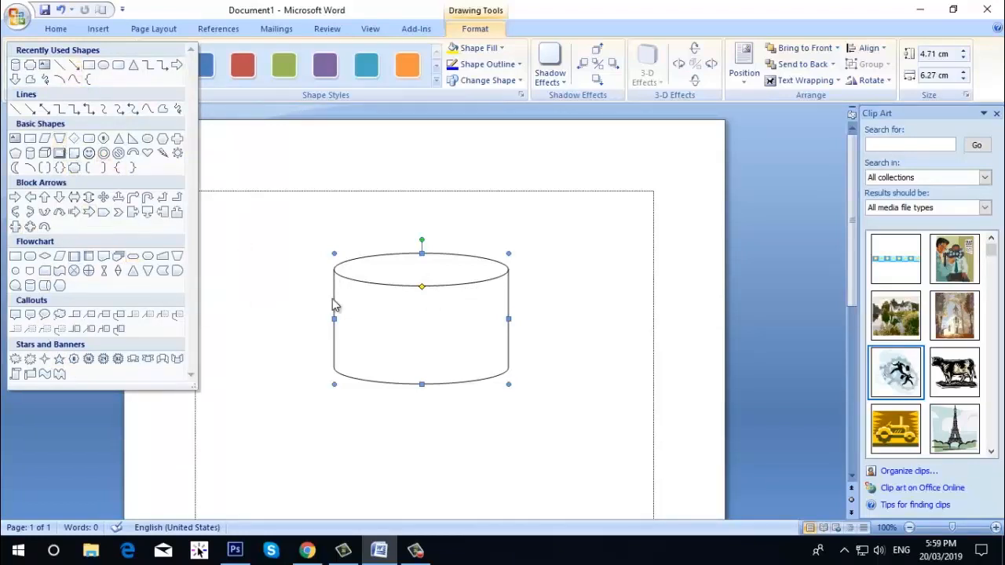
click(410, 322)
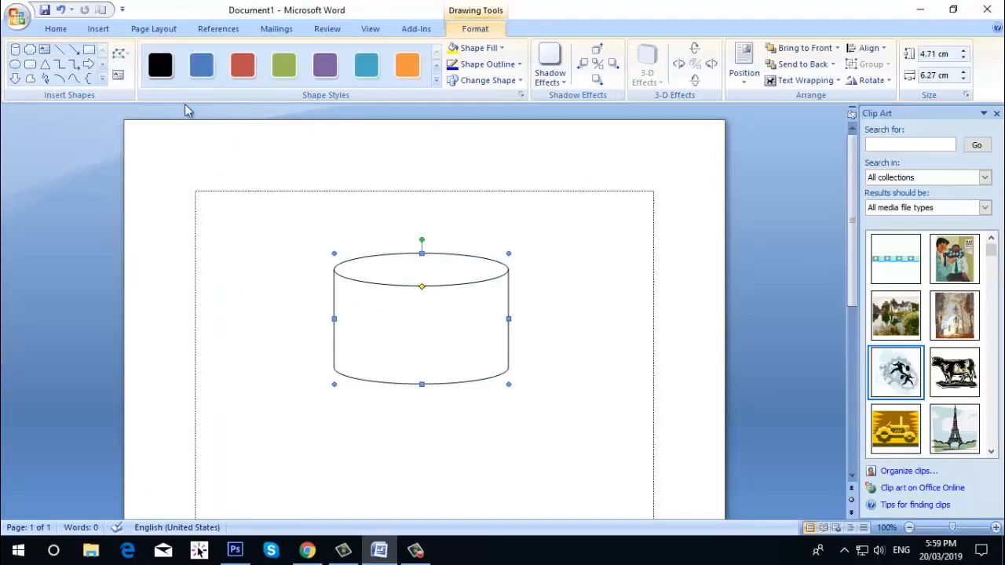
click(165, 76)
click(198, 71)
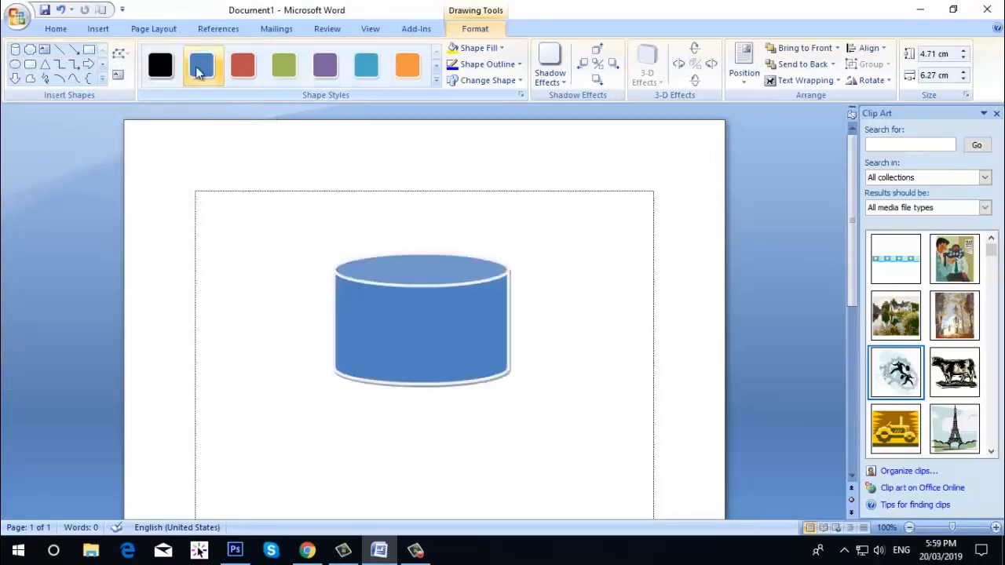
click(243, 69)
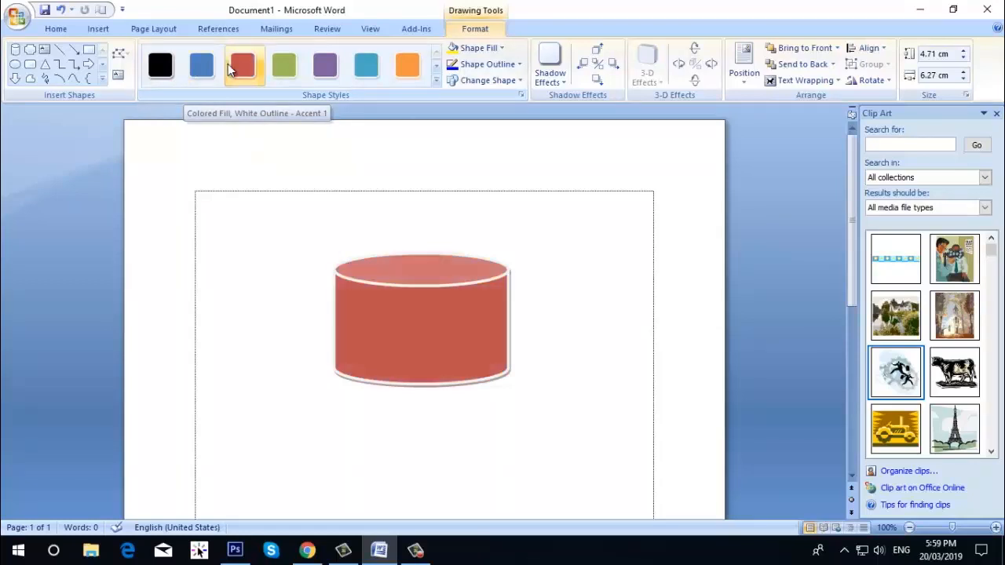
click(282, 72)
click(335, 67)
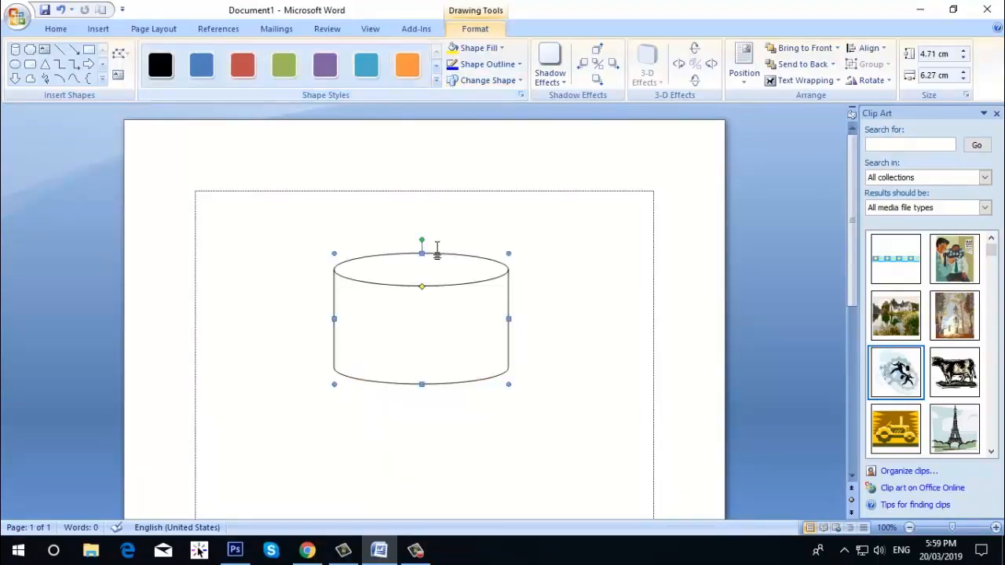
Step: Apply the teal gradient shape style with a bright middle band to the can and reposition it near the page's upper middle
drag(425, 310, 591, 302)
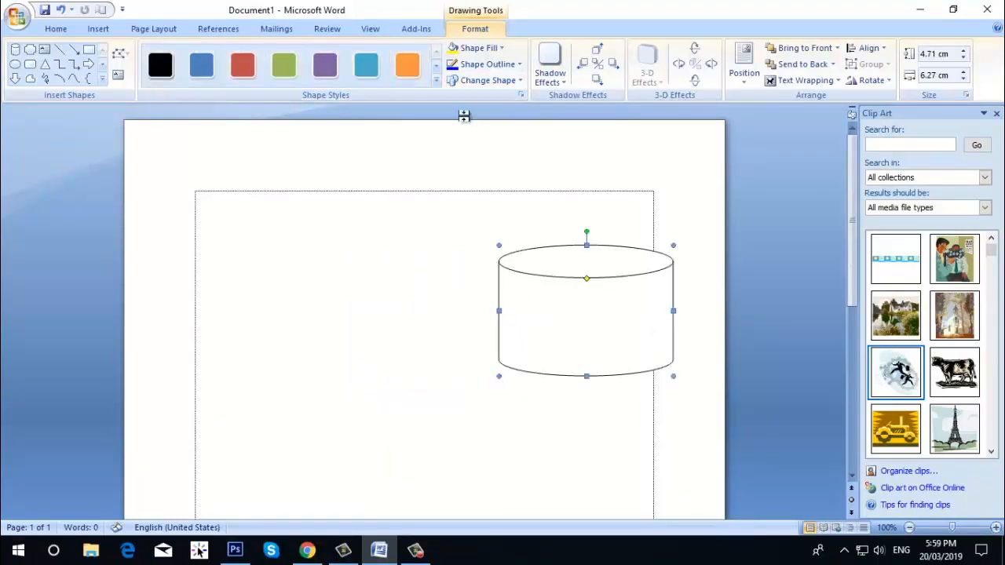
click(438, 83)
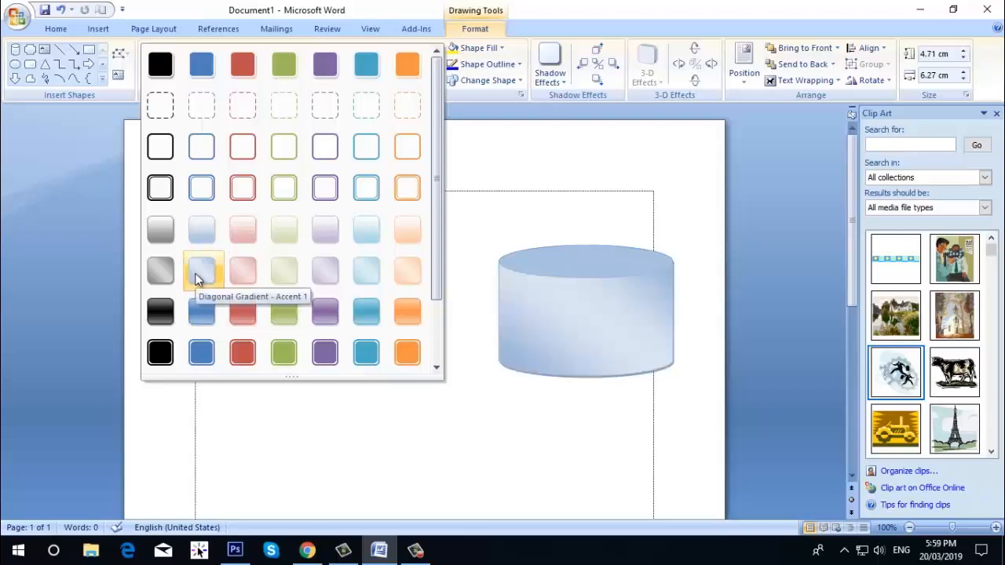
click(366, 314)
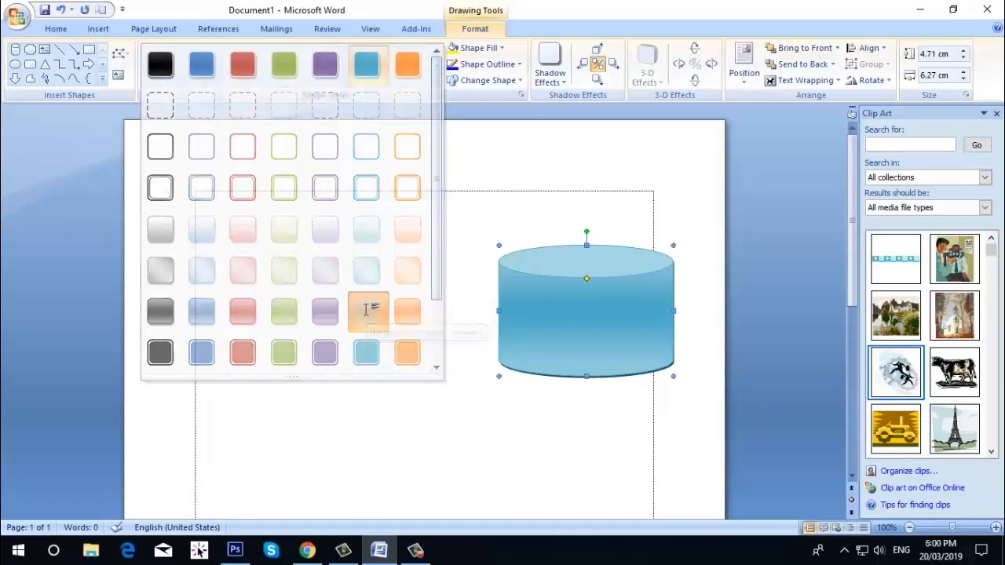
drag(579, 306, 438, 308)
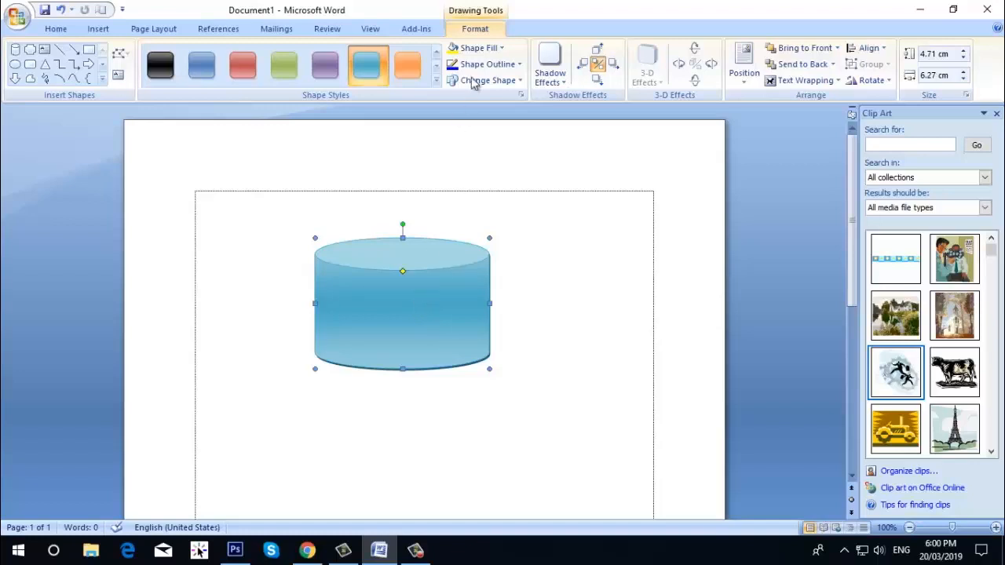
Step: Fill the can with the standard green color and give it a standard red outline
click(501, 48)
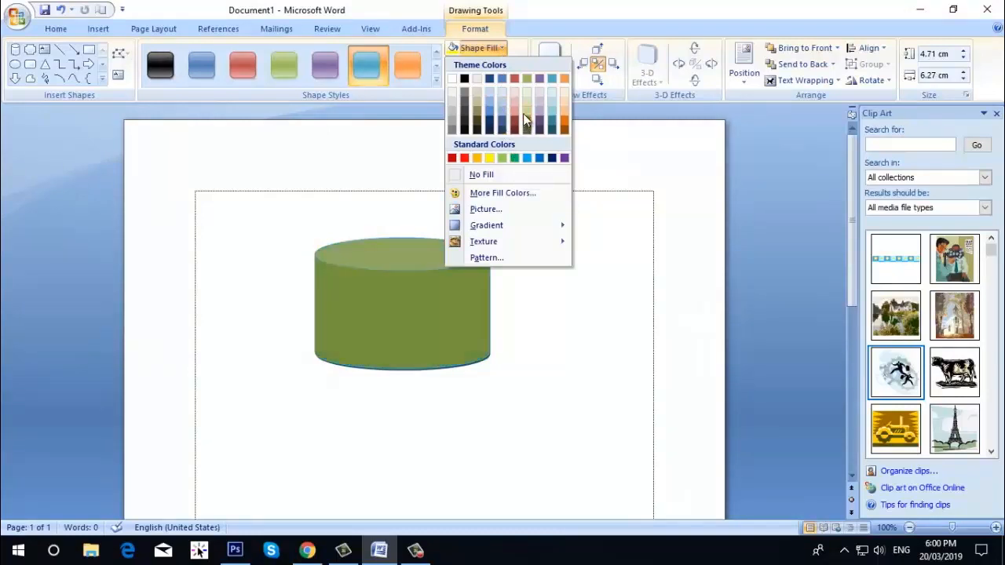
click(513, 160)
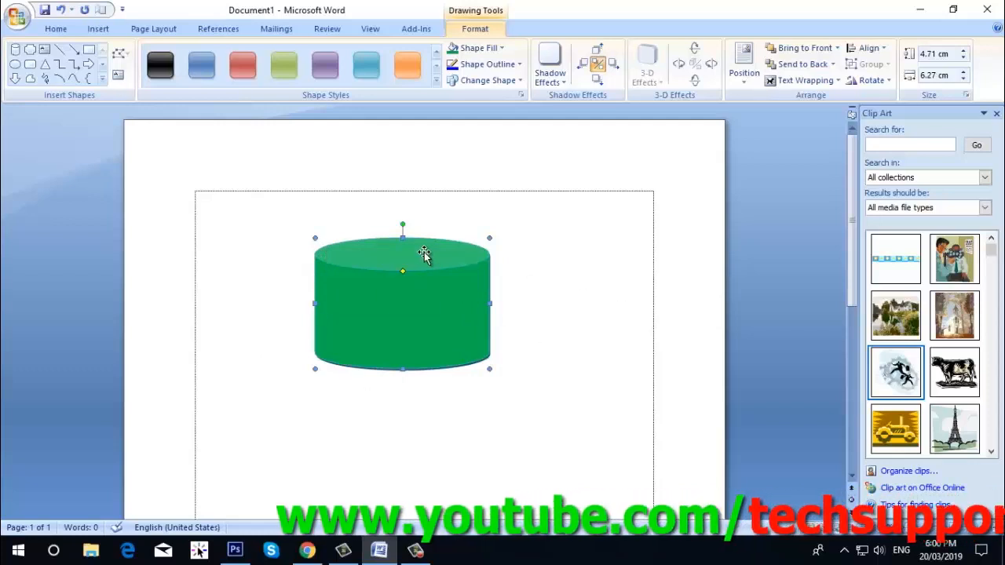
click(490, 66)
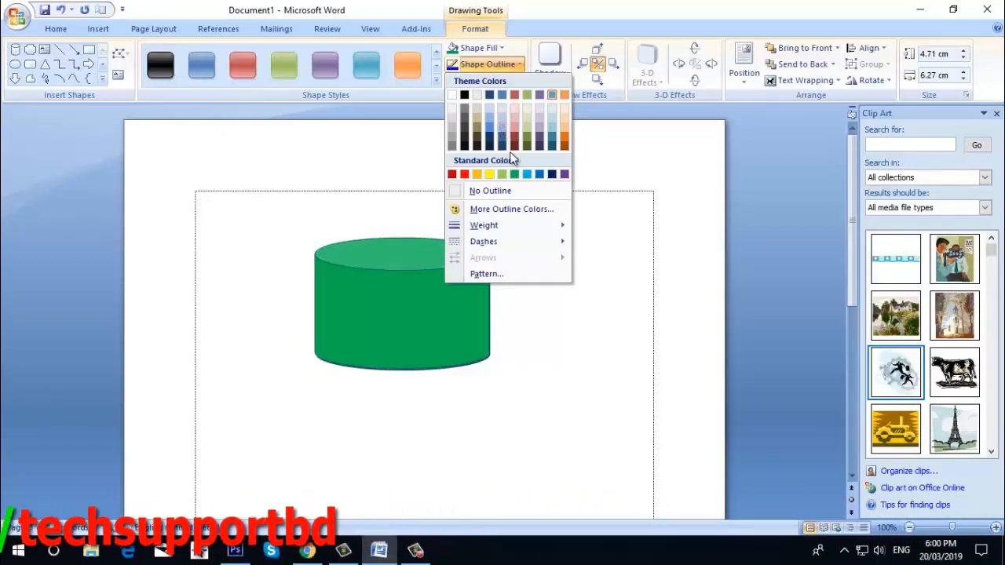
click(466, 174)
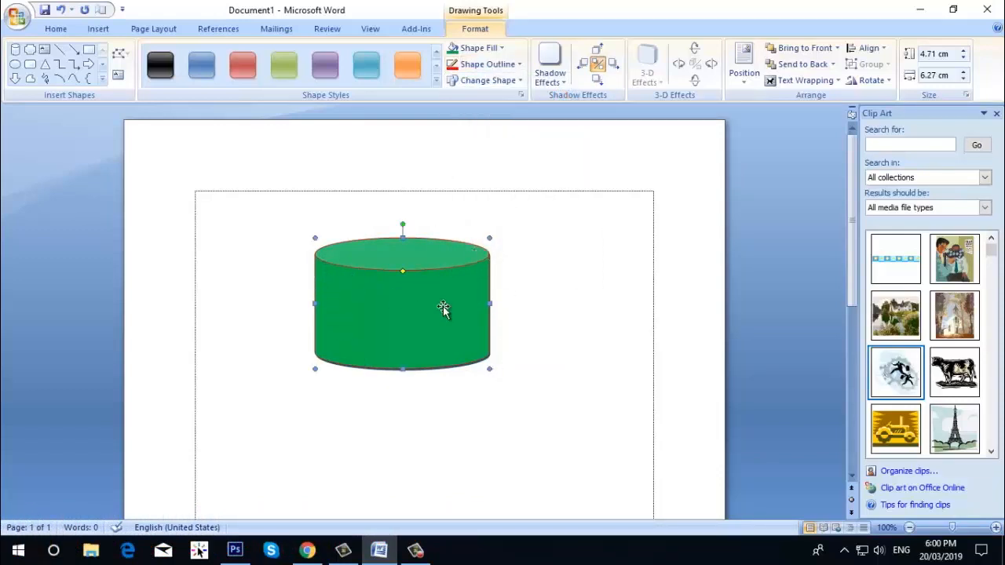
Step: Set the can's outline weight to 6 pt and its line style to long dashes
click(489, 66)
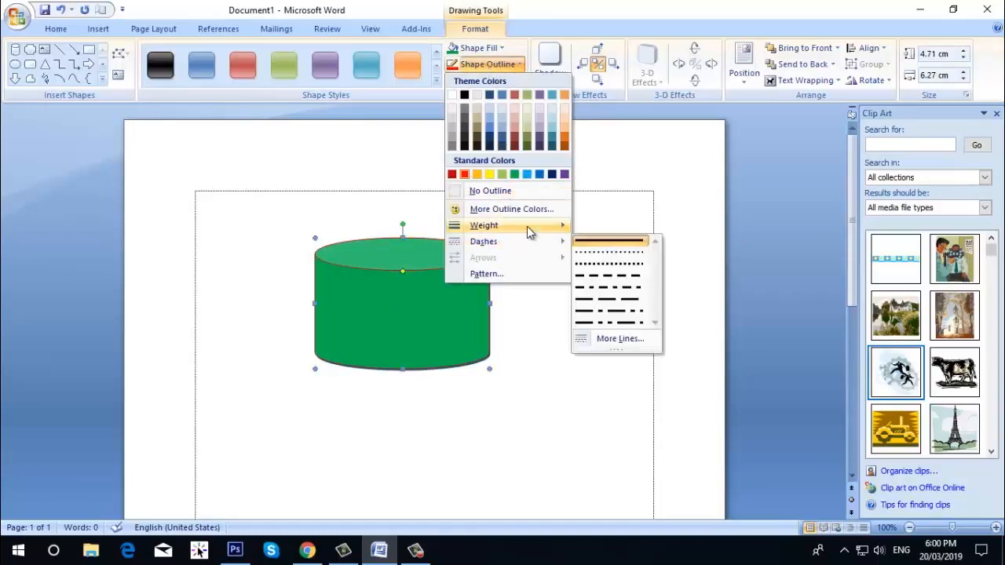
mouse_move(527, 226)
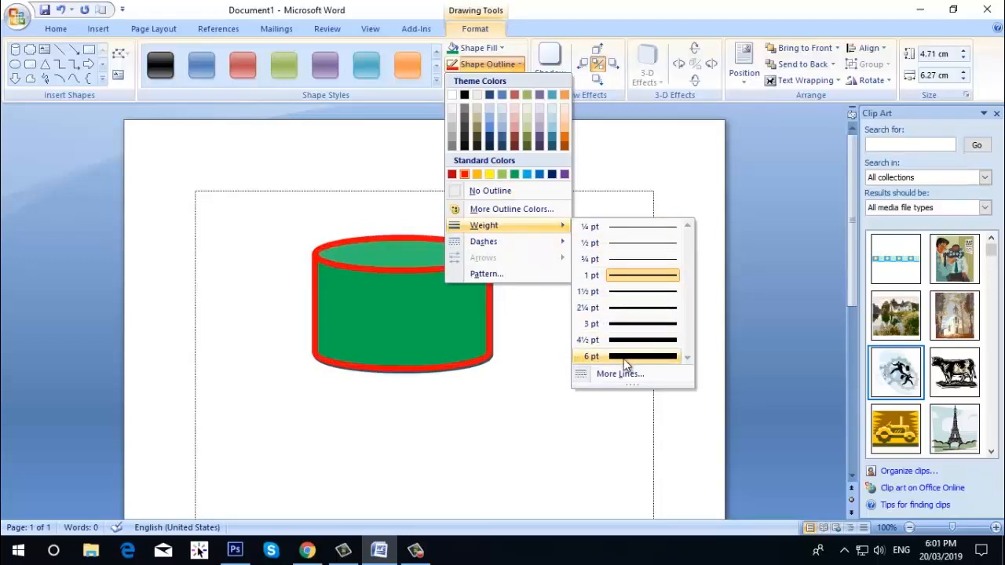
click(628, 358)
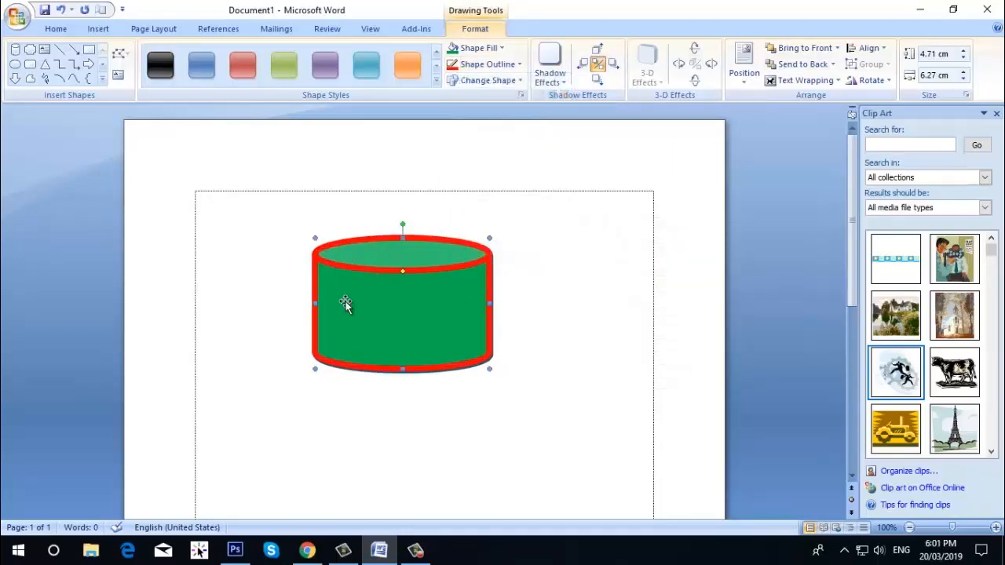
click(508, 66)
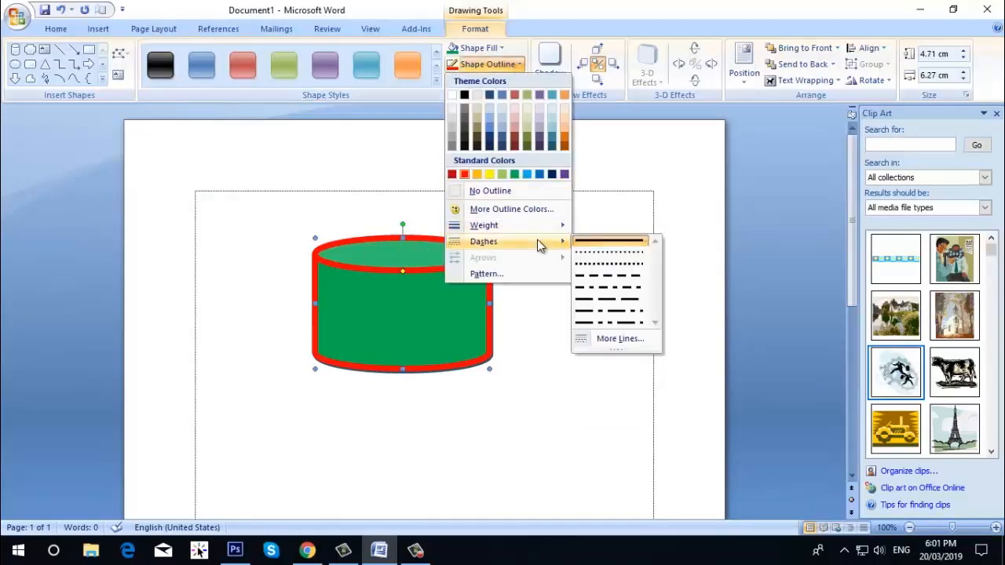
click(607, 303)
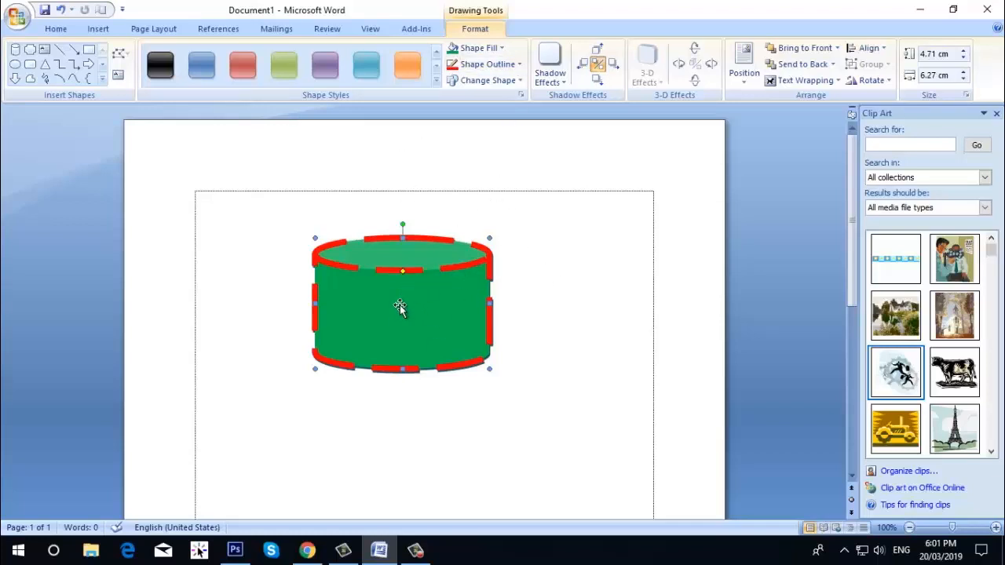
Step: Preview the dark gradient variations on the can's green fill without applying one
click(494, 51)
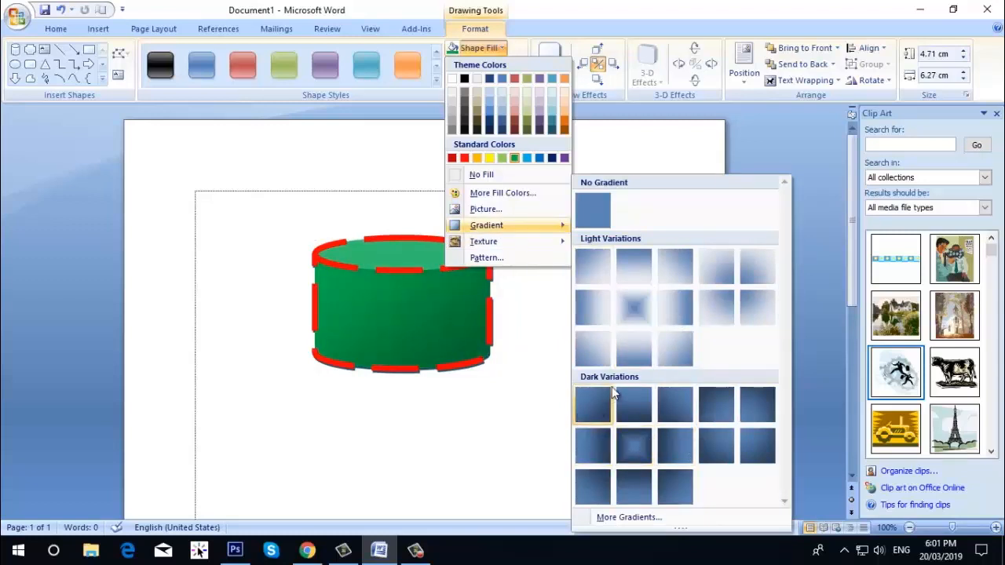
mouse_move(541, 242)
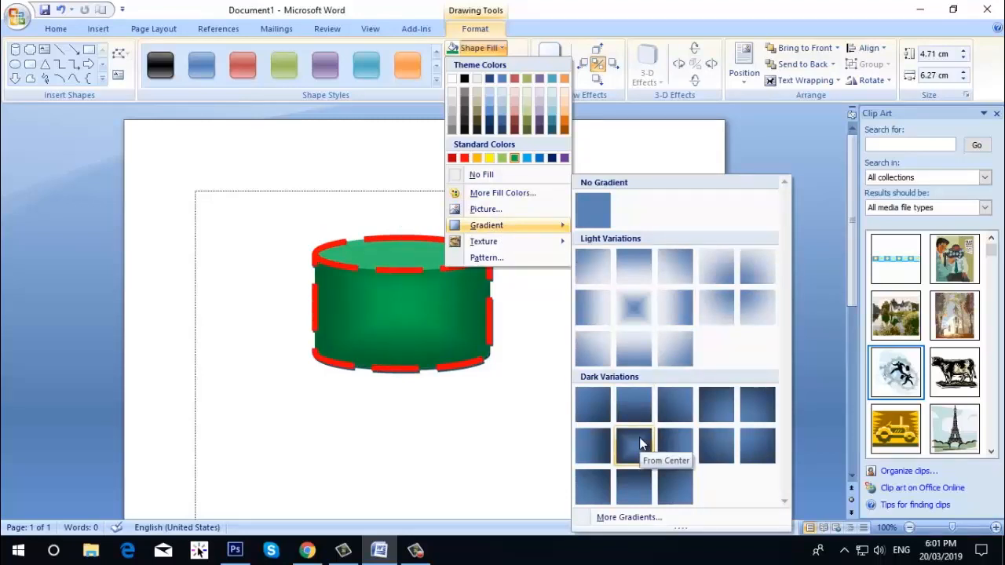
click(481, 49)
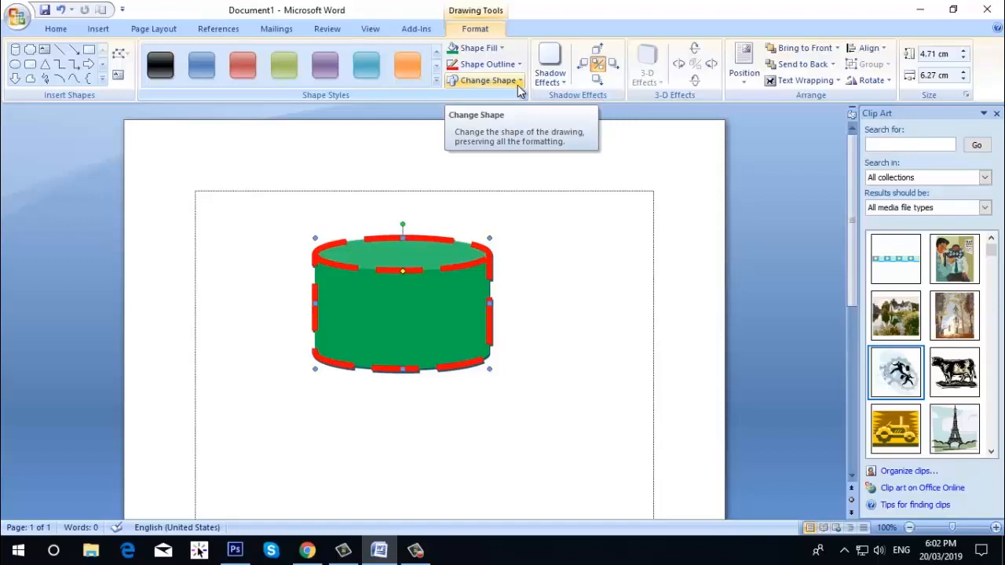
Step: Change the can into the pentagon block arrow shape, keeping its formatting
click(518, 84)
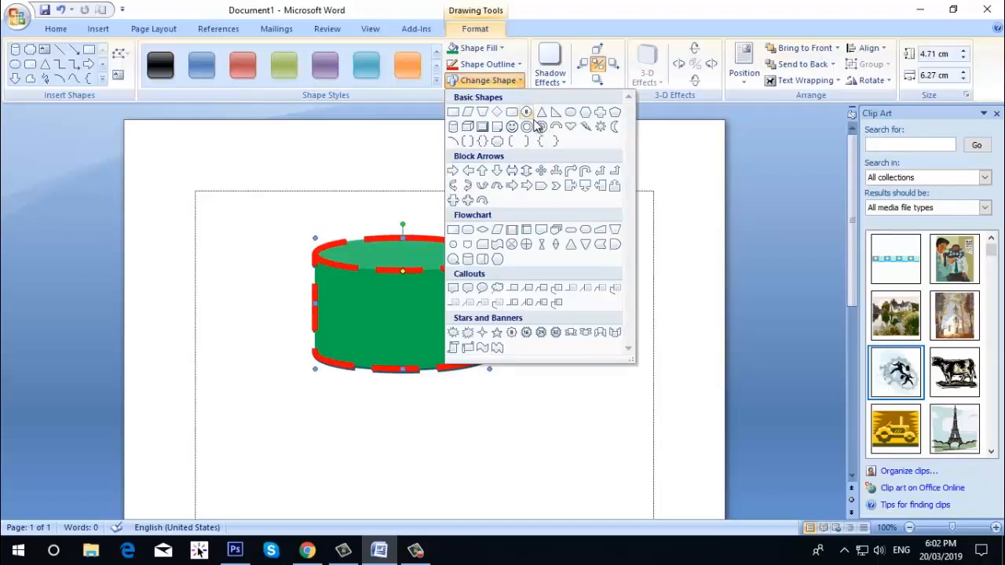
click(540, 196)
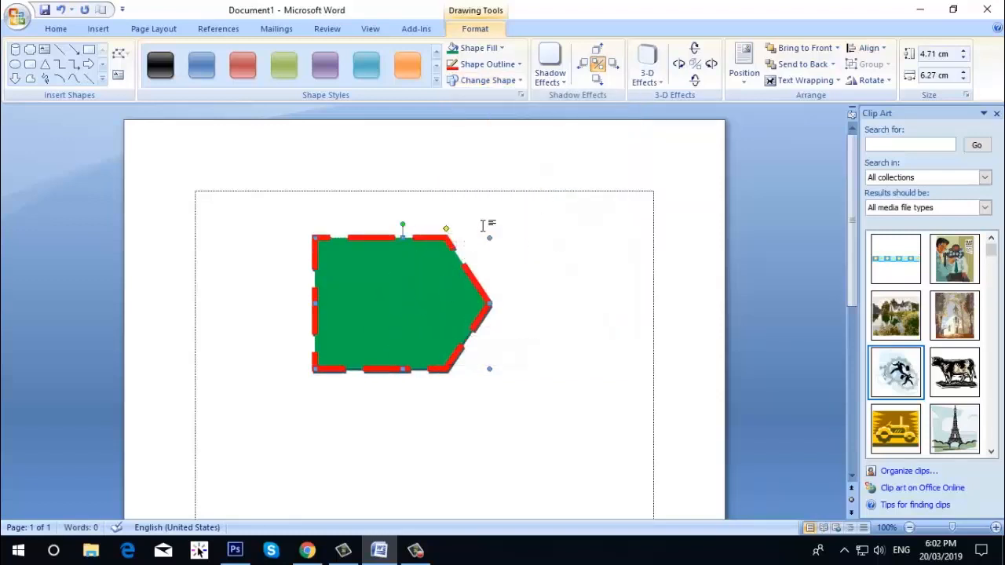
Step: Apply the additional shadow style that casts a large grey shadow up and to the left behind the pentagon
click(520, 81)
click(523, 82)
click(553, 82)
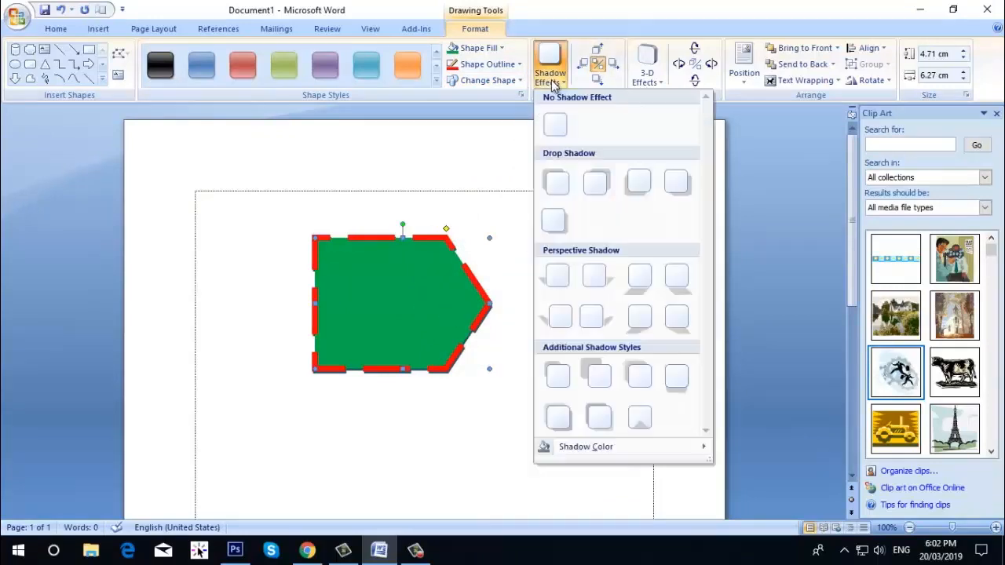
click(596, 379)
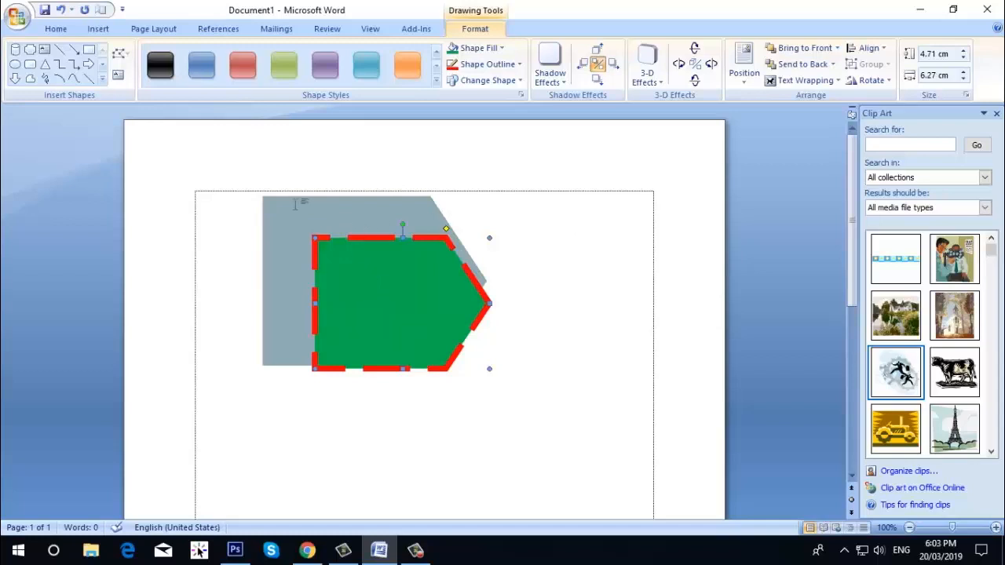
Step: Nudge the pentagon's shadow several small steps up and several to the left
click(599, 52)
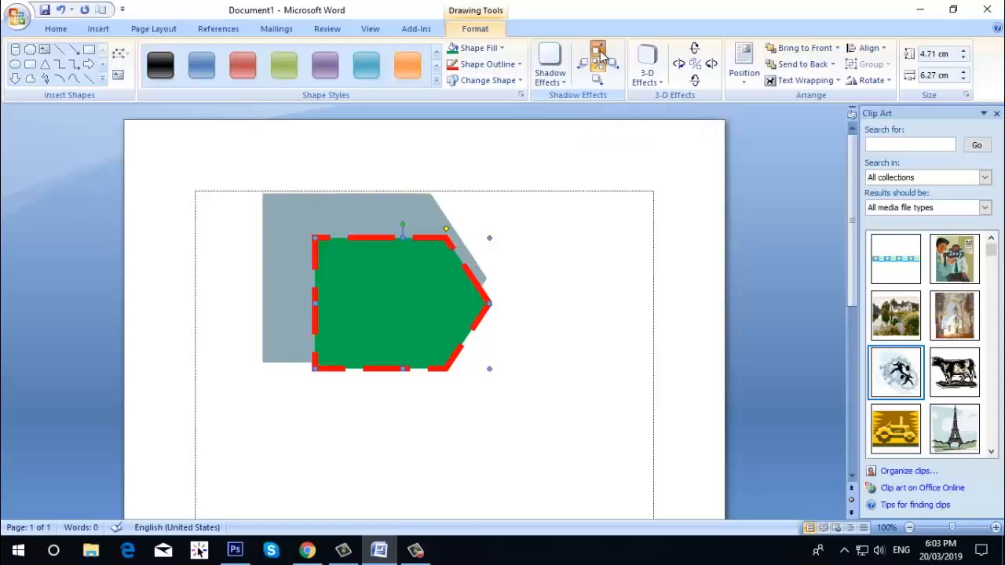
click(599, 52)
click(599, 52)
click(599, 52)
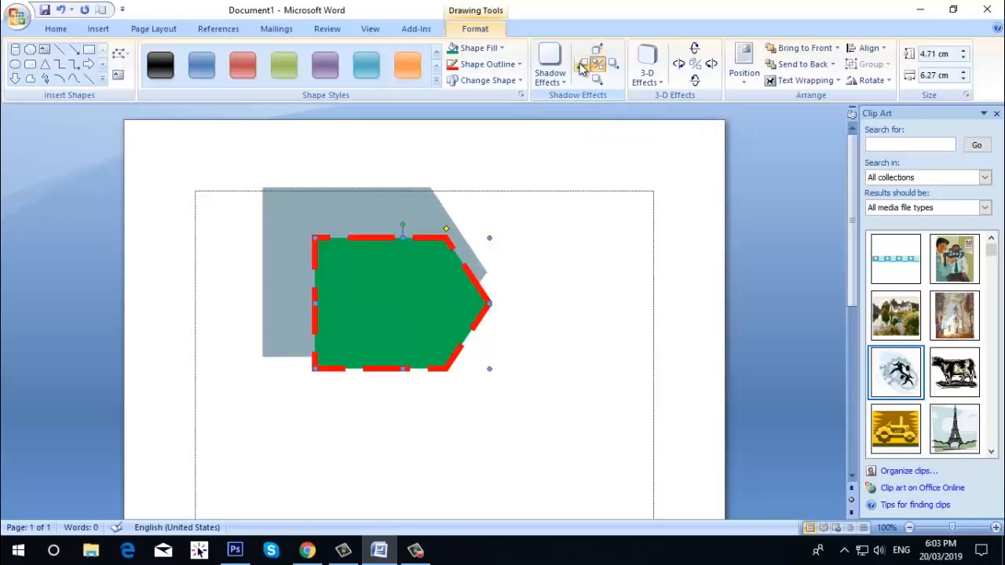
click(581, 64)
click(581, 64)
click(581, 64)
click(581, 64)
click(581, 67)
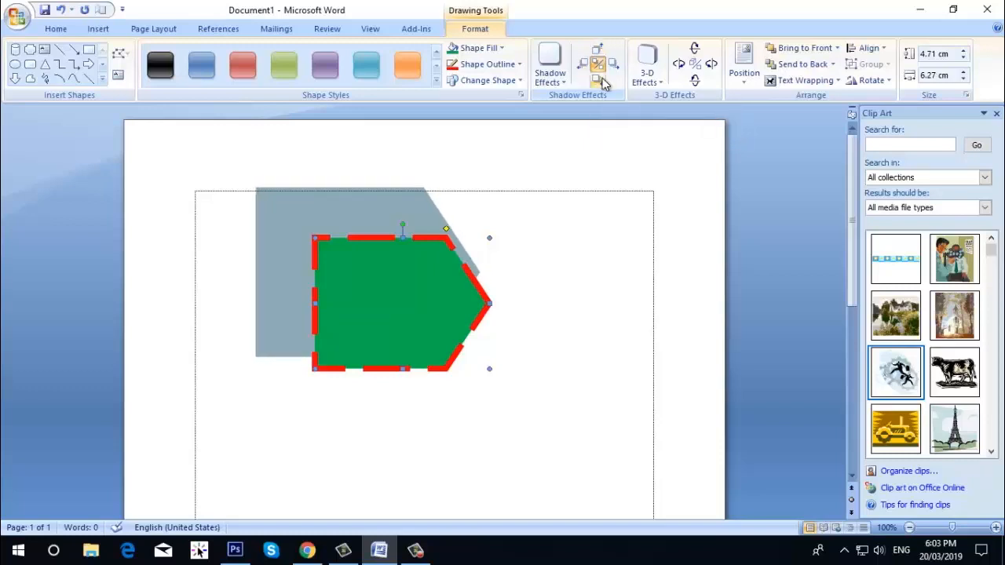
Step: Nudge the pentagon's shadow a few steps down and right, and toggle it off and on again
click(600, 81)
click(600, 81)
click(602, 82)
click(602, 82)
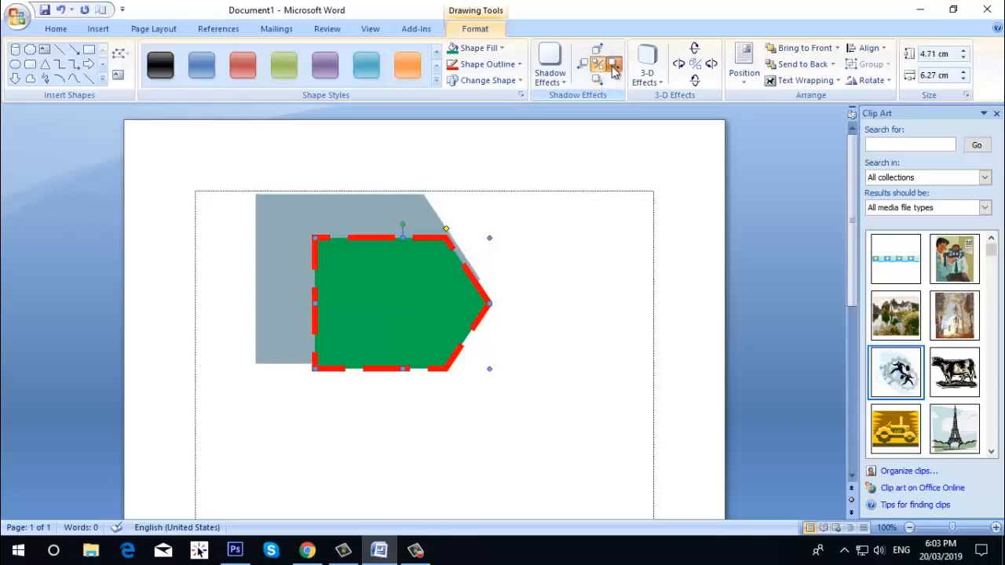
click(614, 65)
click(613, 65)
click(614, 65)
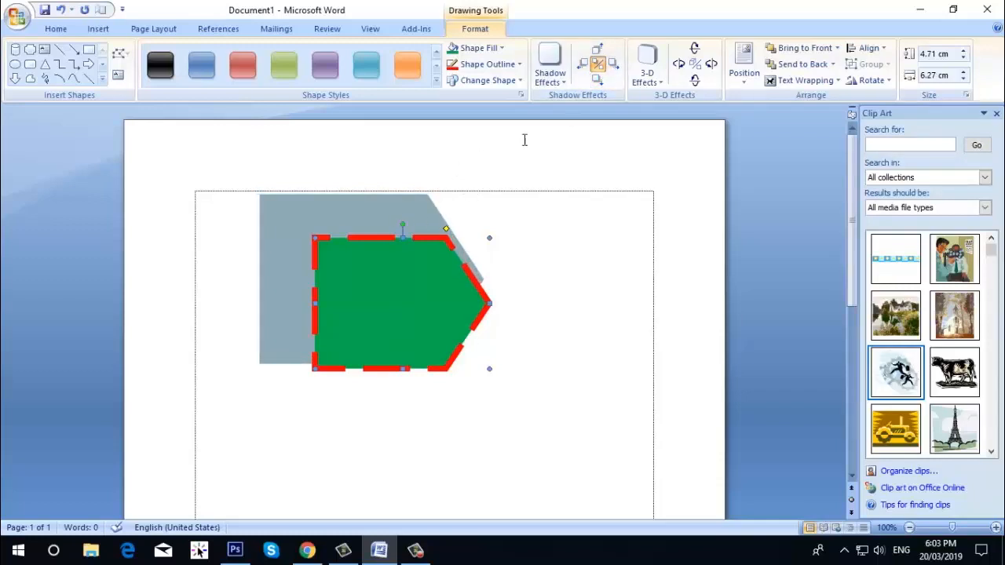
click(598, 70)
click(598, 70)
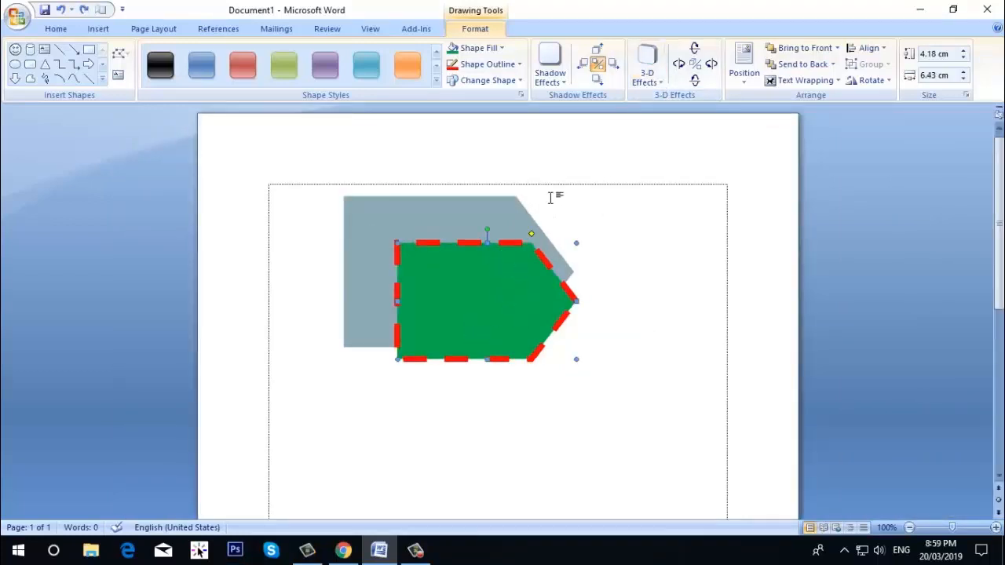
Step: Give the pentagon a 3-D effect by applying the central front lighting option
click(649, 79)
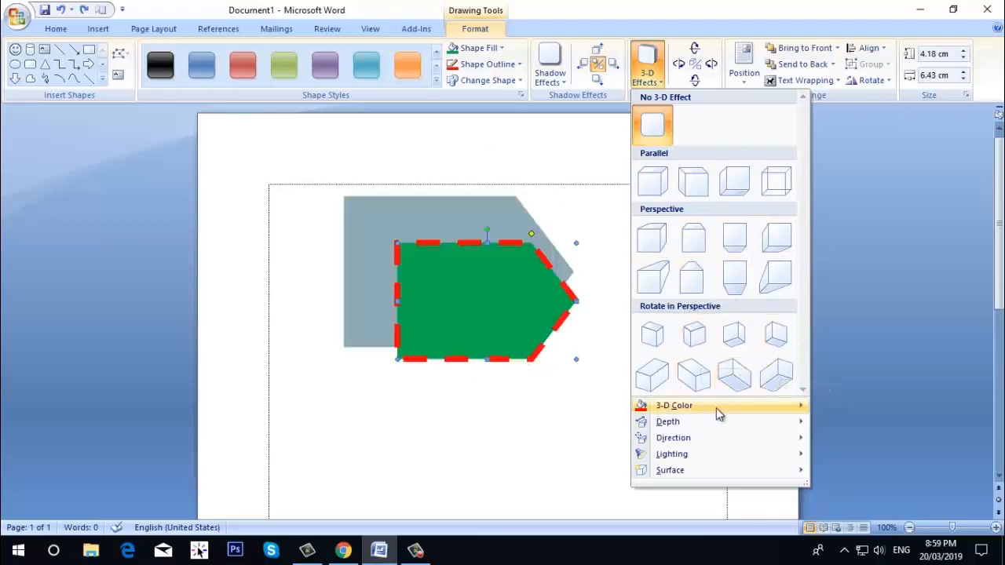
mouse_move(716, 424)
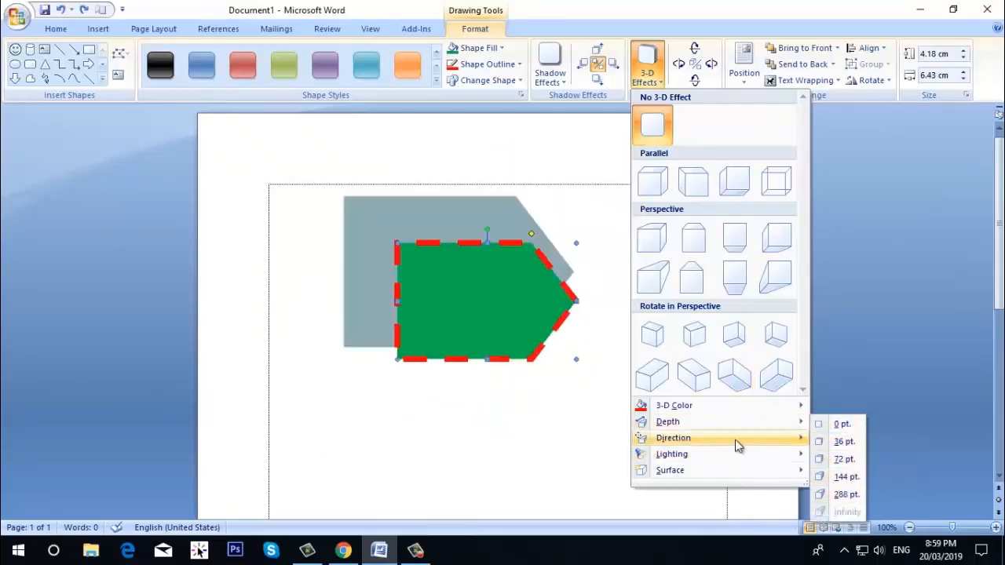
mouse_move(735, 440)
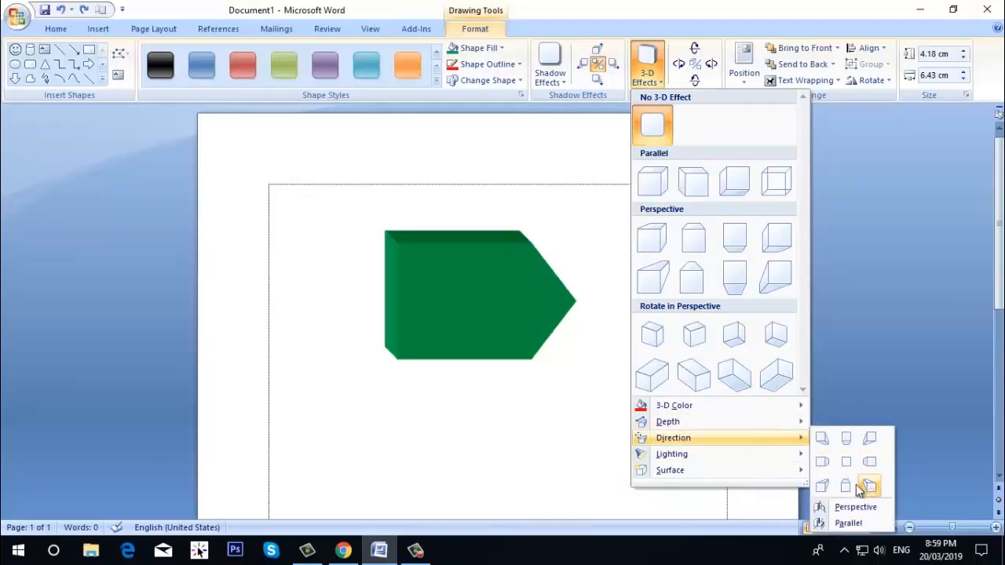
mouse_move(679, 462)
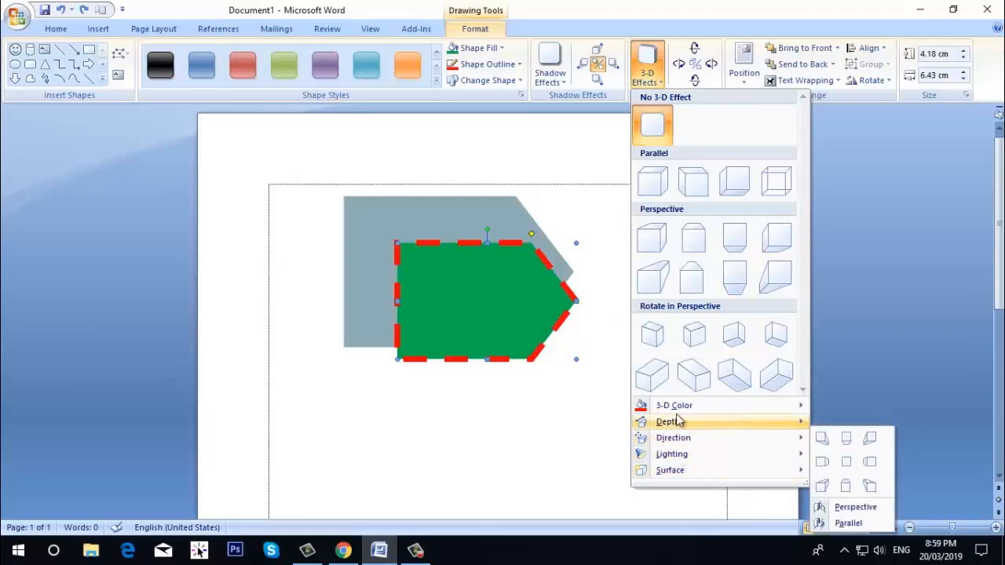
mouse_move(677, 415)
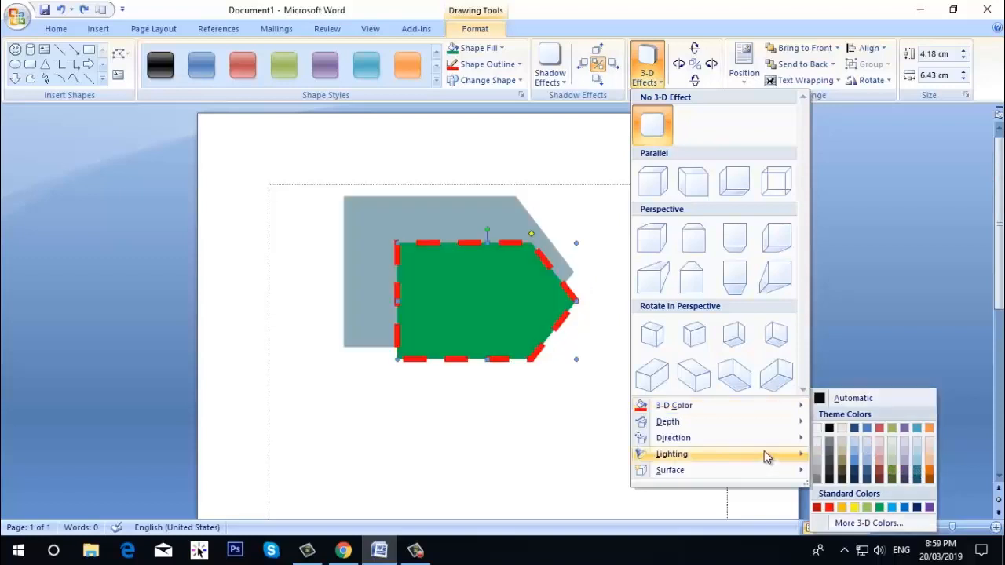
mouse_move(764, 439)
mouse_move(774, 455)
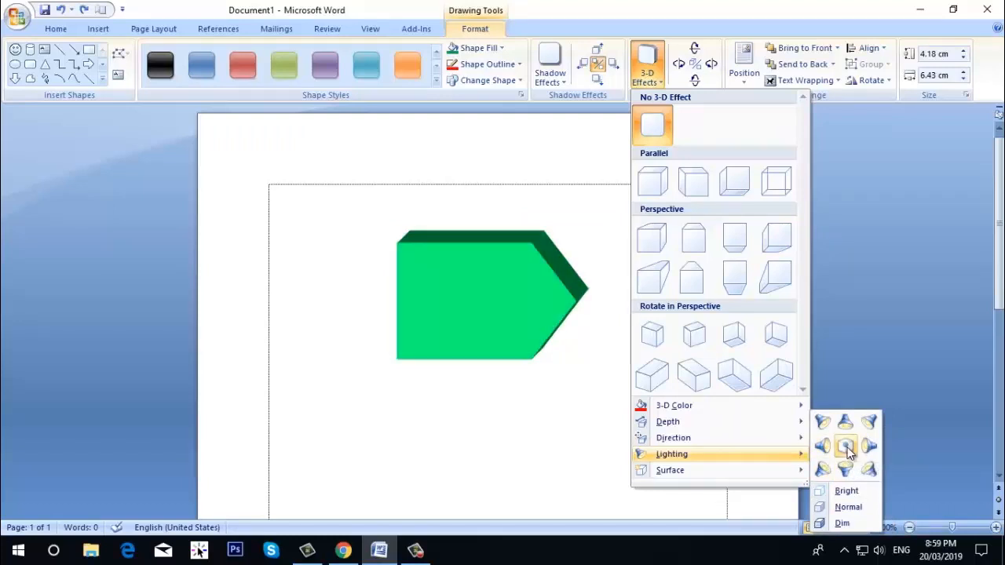
click(846, 448)
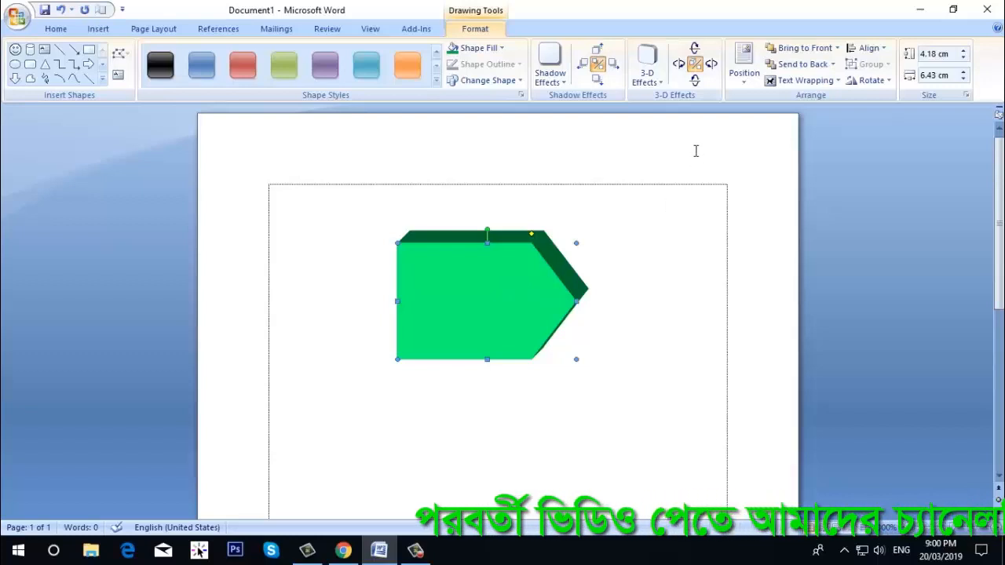
Step: Tilt the 3-D pentagon upward until its lower side shows, and tilt it slightly to the right
click(696, 81)
click(695, 49)
click(695, 49)
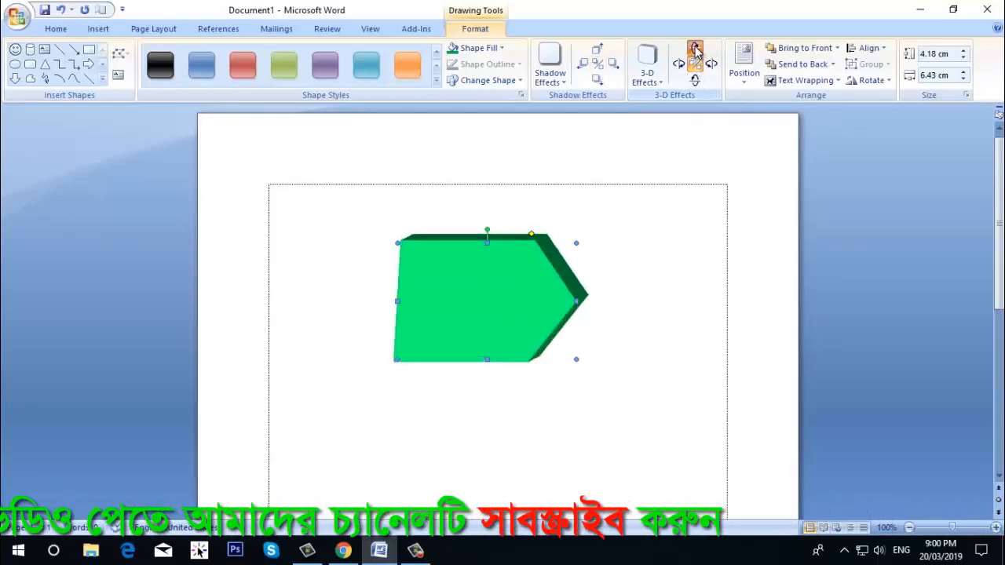
click(695, 49)
click(695, 49)
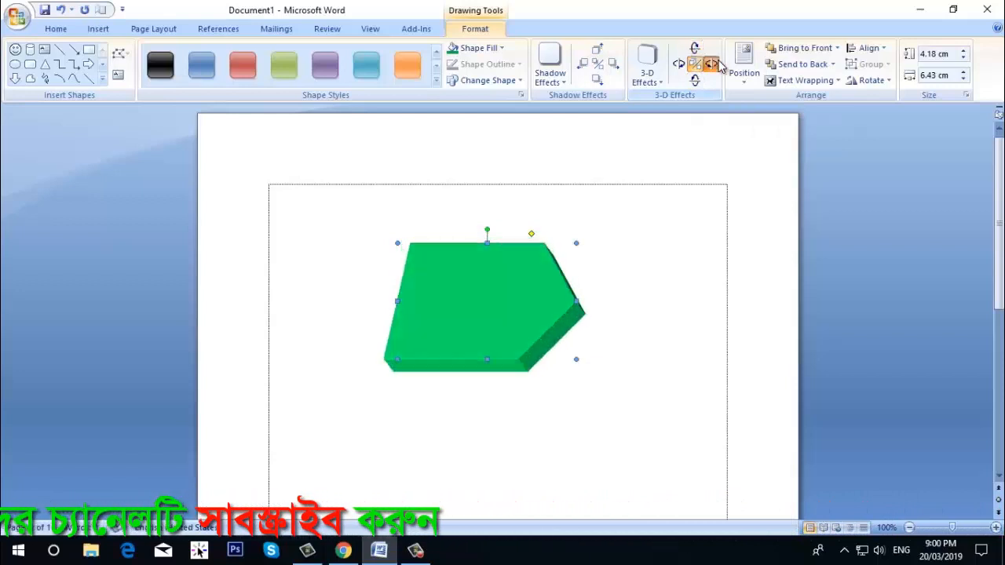
click(711, 64)
click(712, 64)
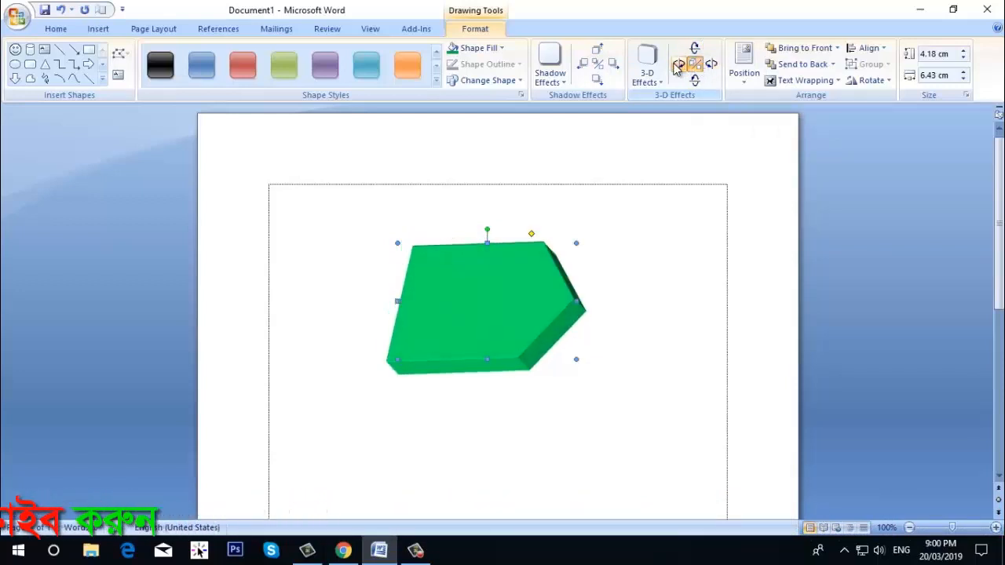
Step: Tilt the 3-D pentagon back down in steps until its upper side shows
click(695, 81)
click(694, 81)
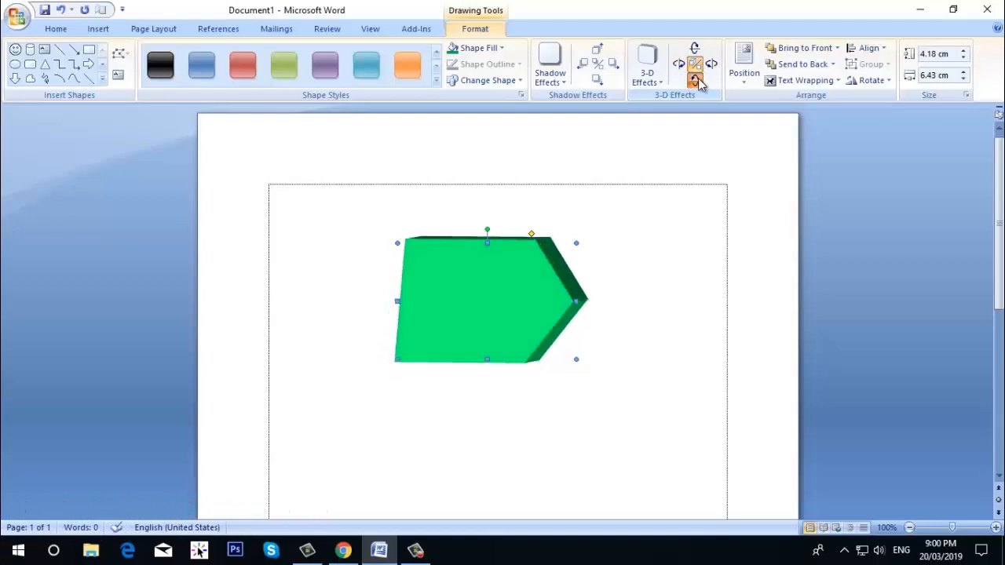
click(695, 82)
click(695, 82)
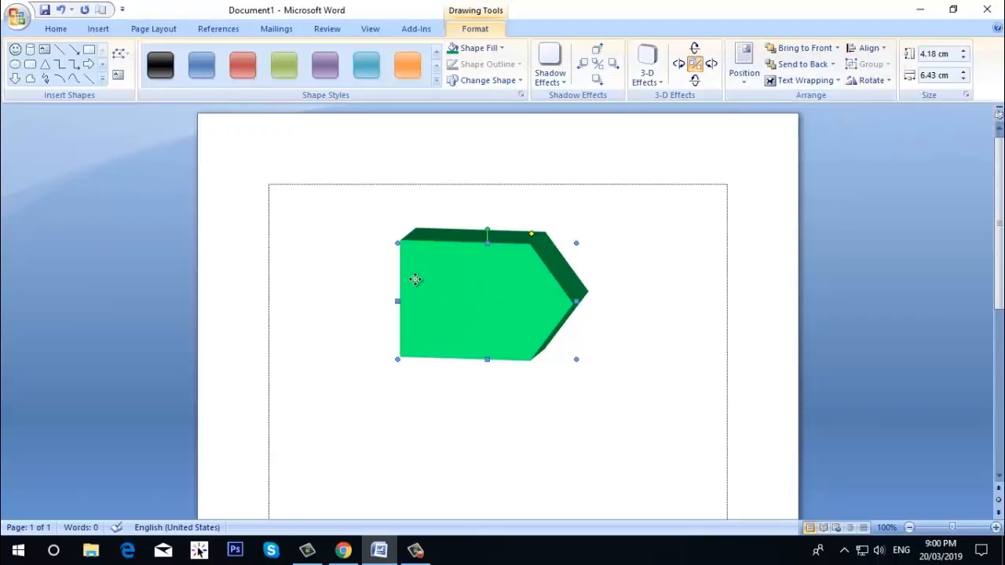
Step: Move the pentagon to the page's left margin and draw a rounded rectangle about 4.5 by 6.93 cm to its right, inside the right margin
drag(415, 280, 278, 261)
click(617, 214)
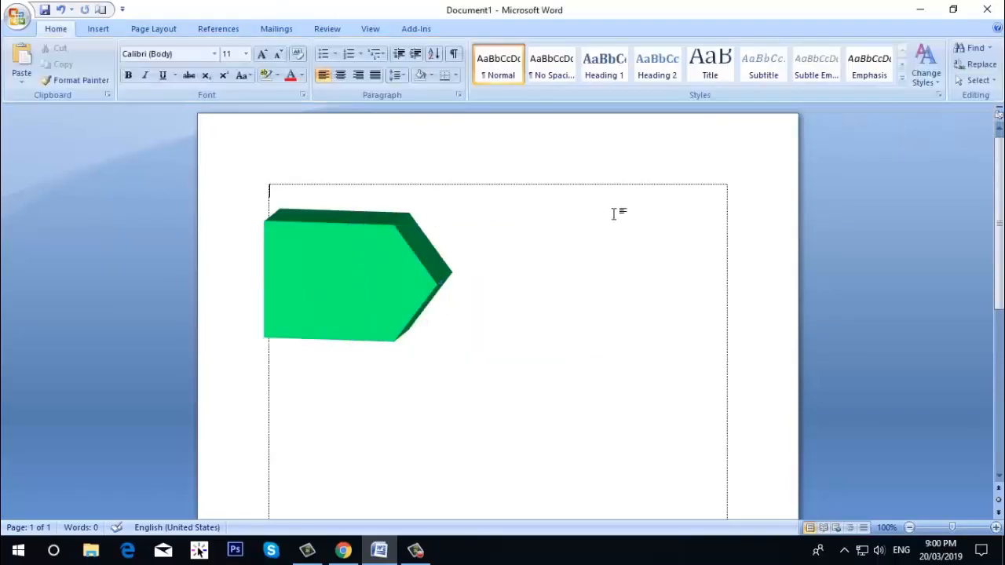
click(396, 280)
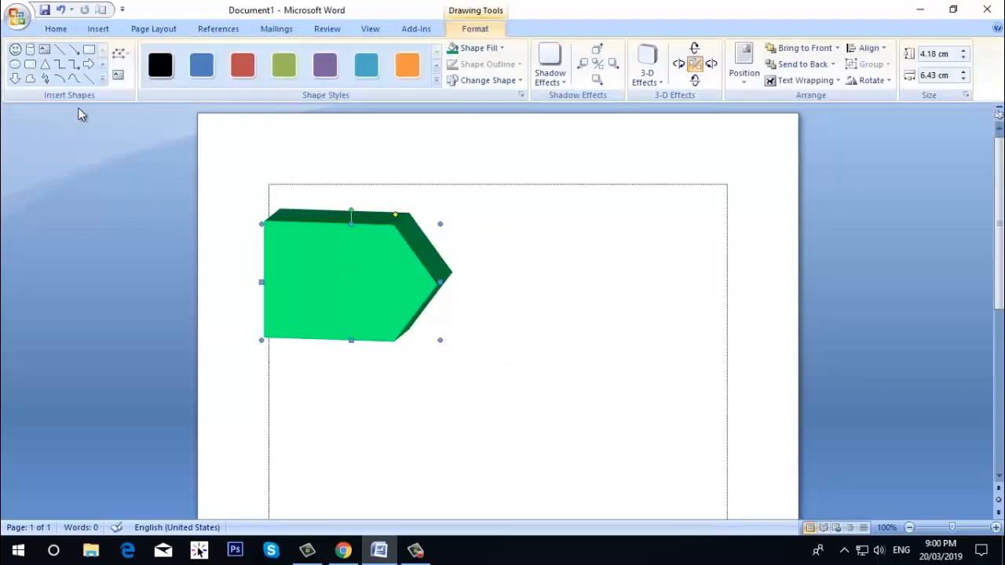
click(102, 80)
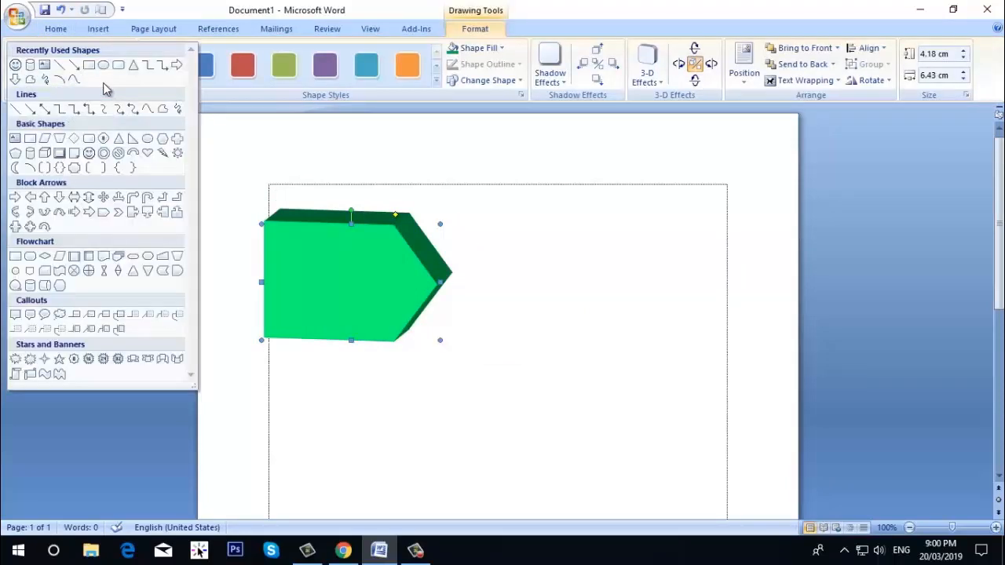
click(89, 140)
drag(539, 208, 731, 332)
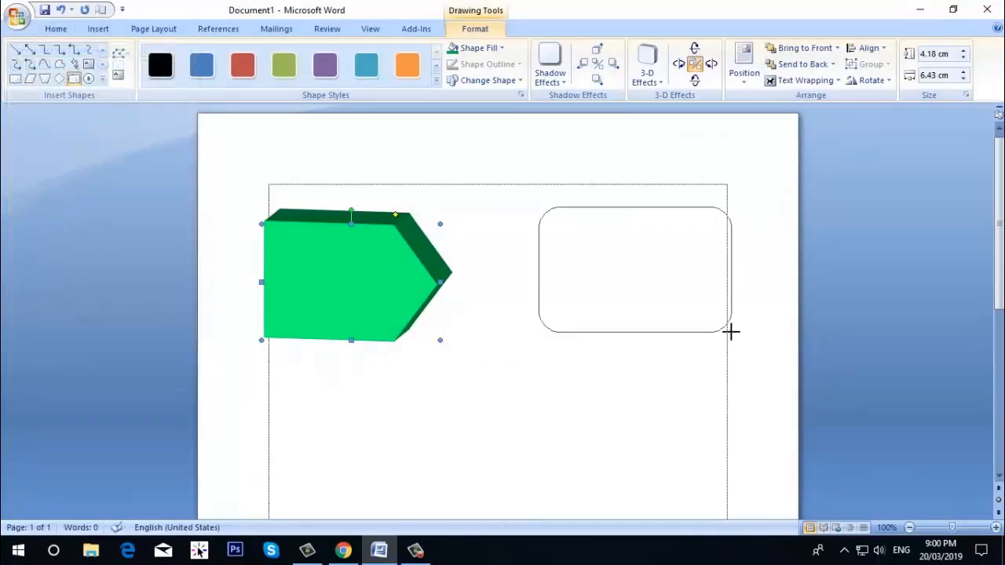
drag(631, 278, 604, 271)
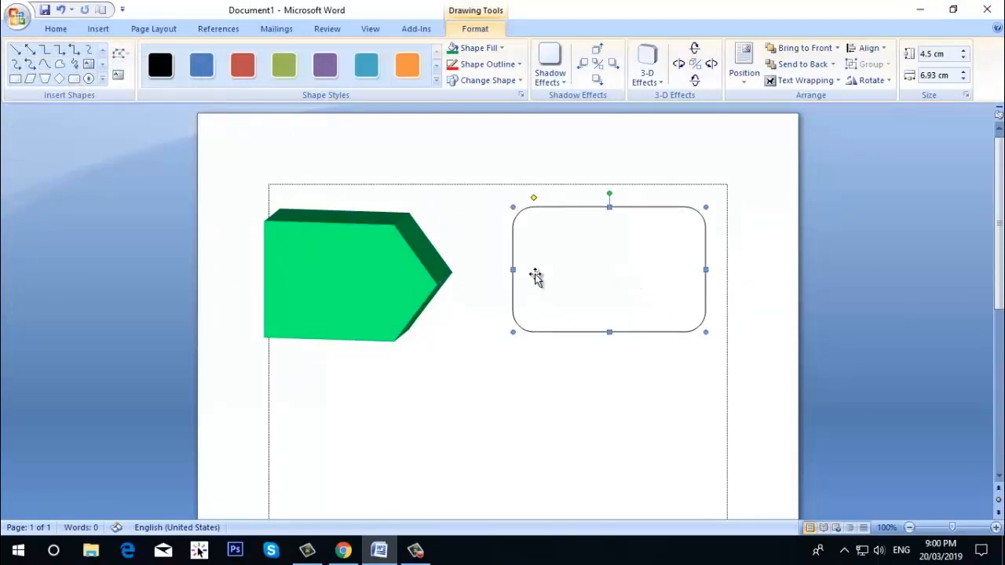
click(386, 275)
click(550, 283)
click(438, 284)
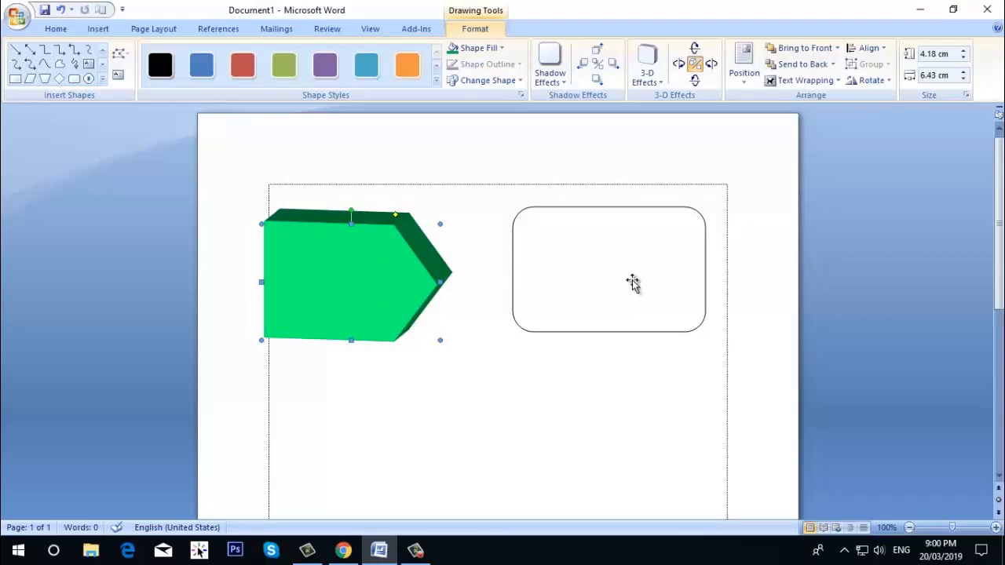
click(547, 274)
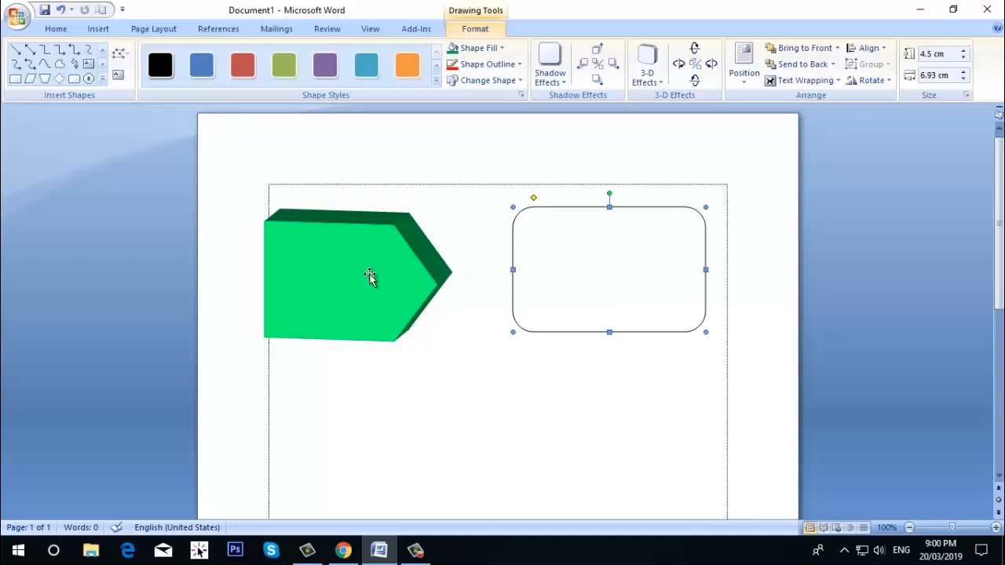
click(398, 263)
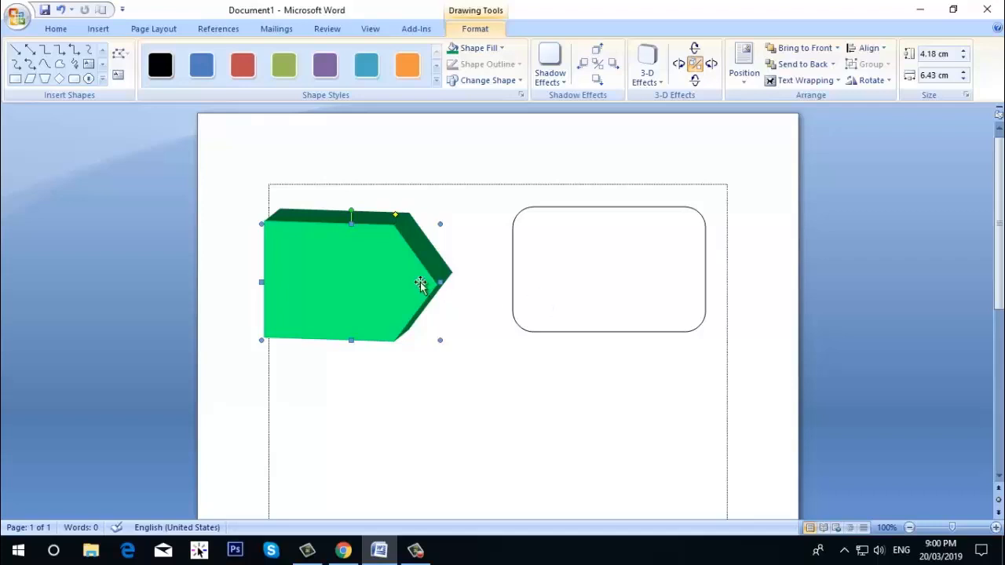
click(555, 289)
Step: Group the pentagon and the rounded rectangle, and move the group slightly to the right and up
click(406, 292)
shift+click(579, 269)
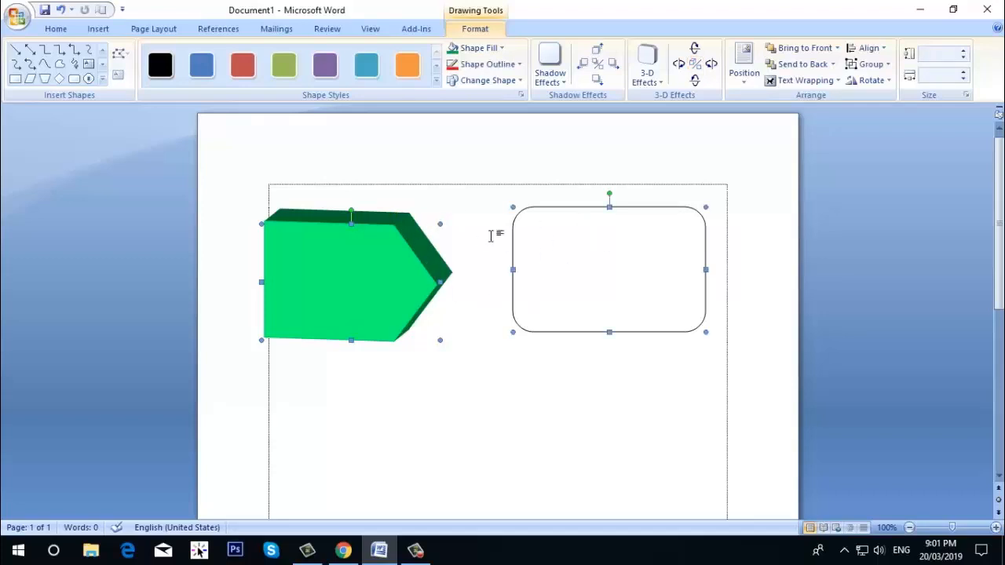
click(872, 65)
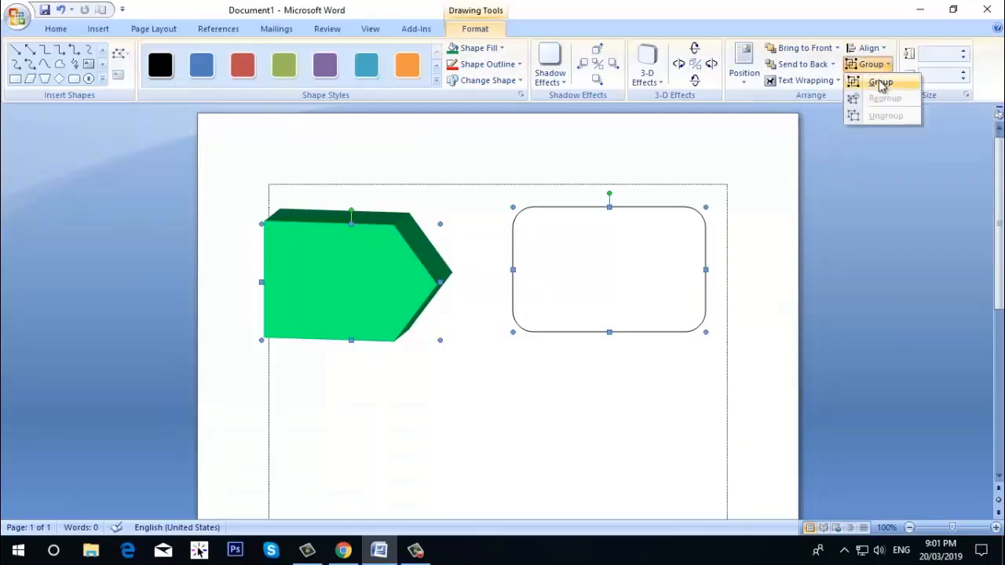
click(880, 84)
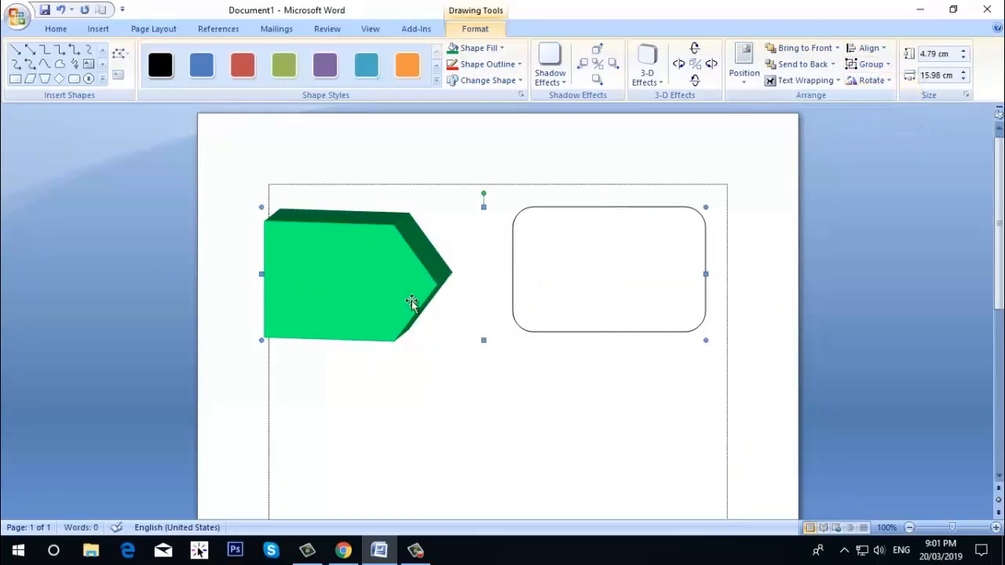
drag(550, 263, 582, 262)
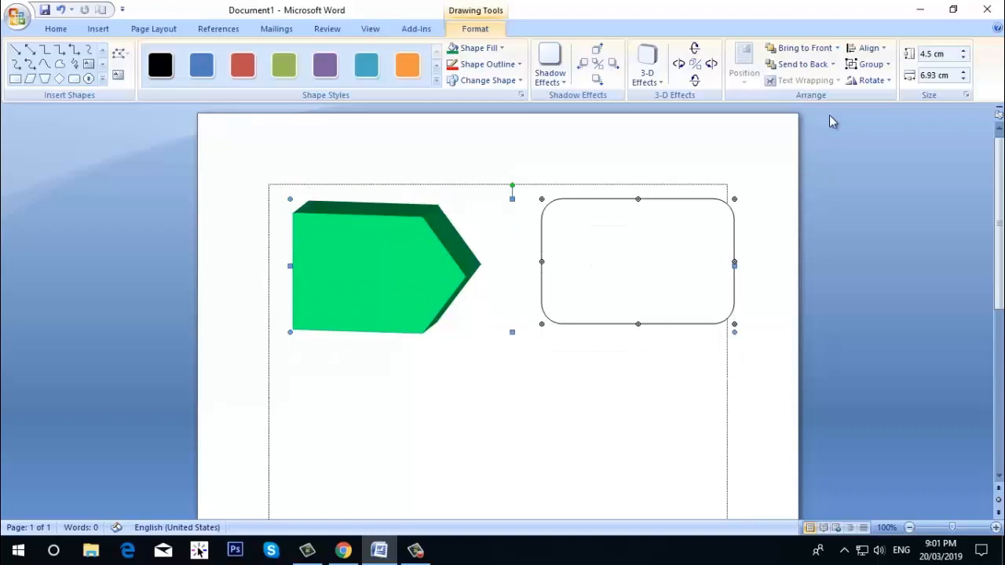
Step: Ungroup the pentagon and the rounded rectangle, and clear the selection
click(871, 65)
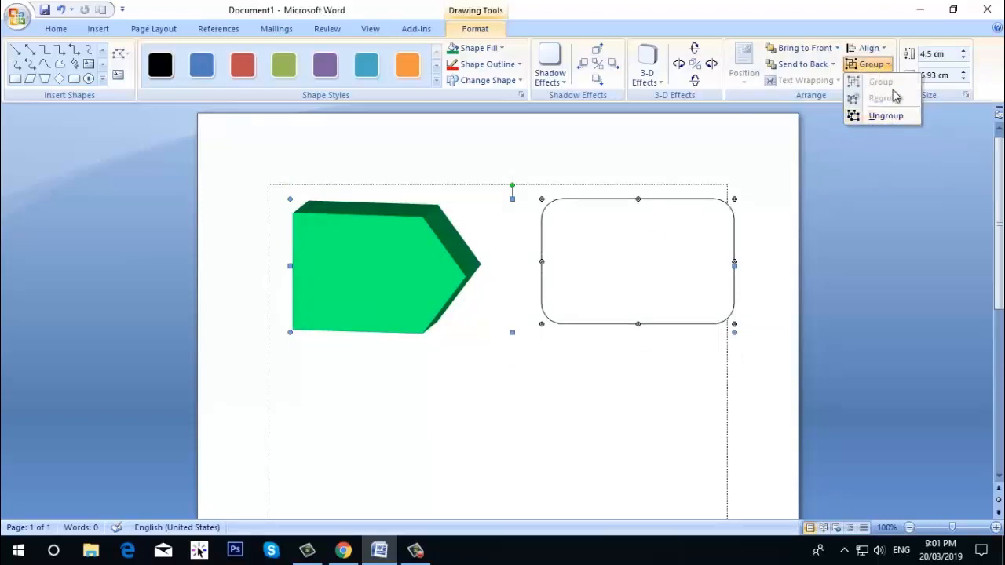
click(432, 248)
right_click(431, 245)
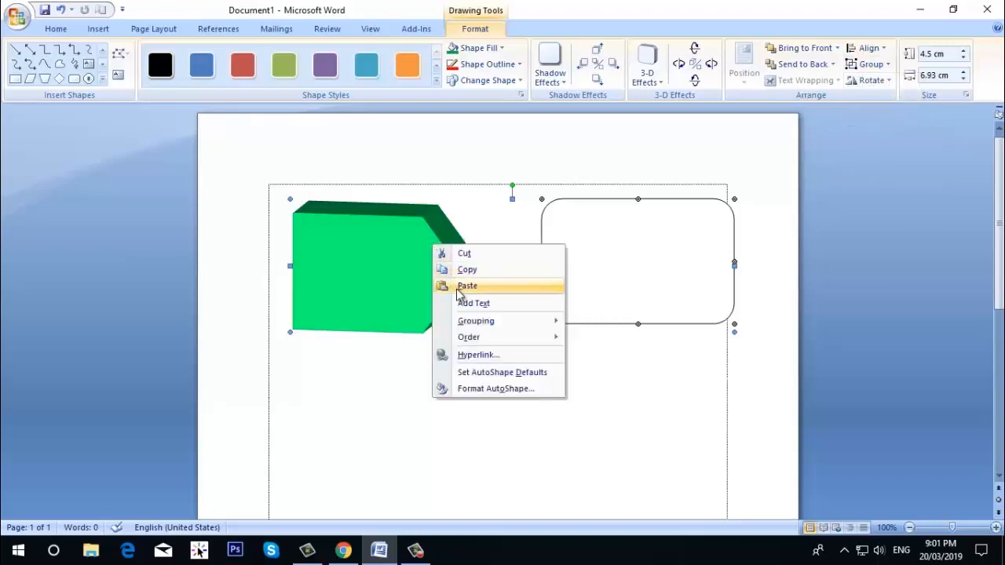
mouse_move(488, 328)
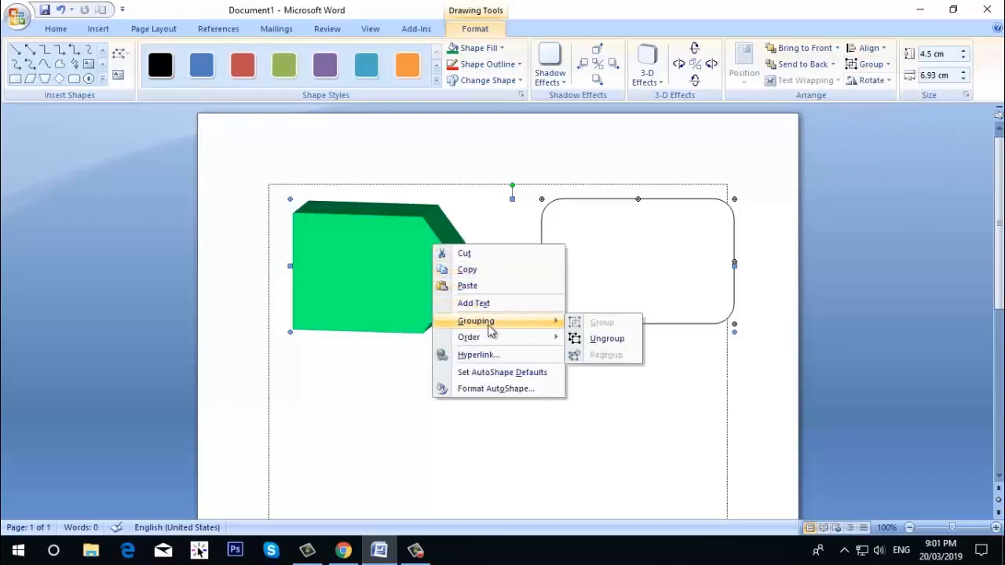
click(591, 340)
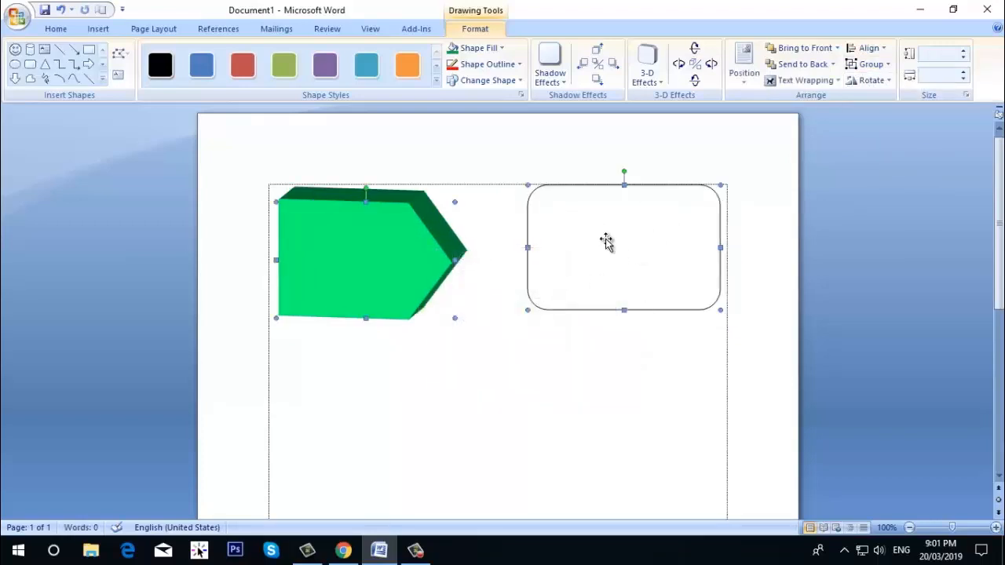
click(473, 381)
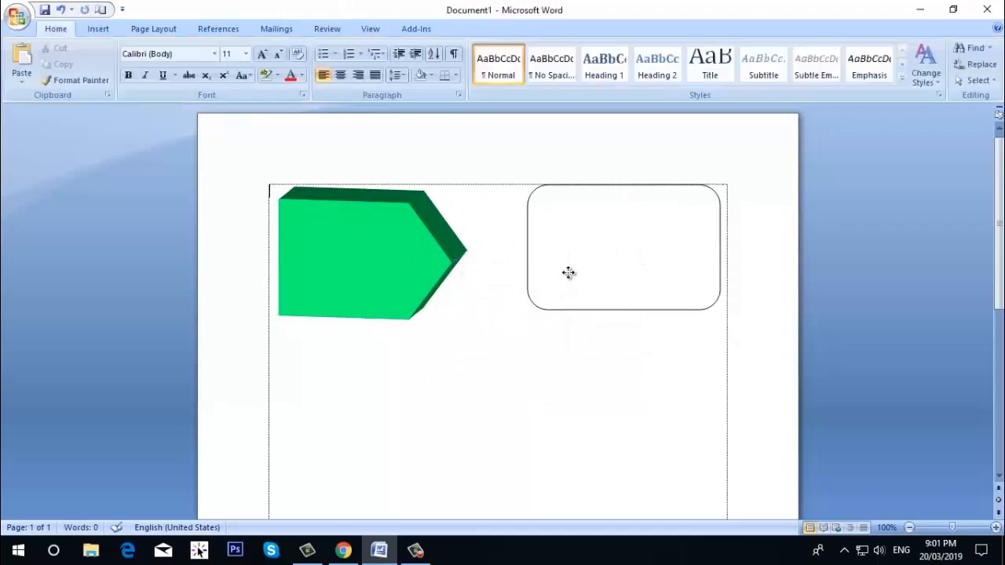
Step: Move the rounded rectangle and the pentagon separately until both extend slightly above the page's upper margin
click(568, 273)
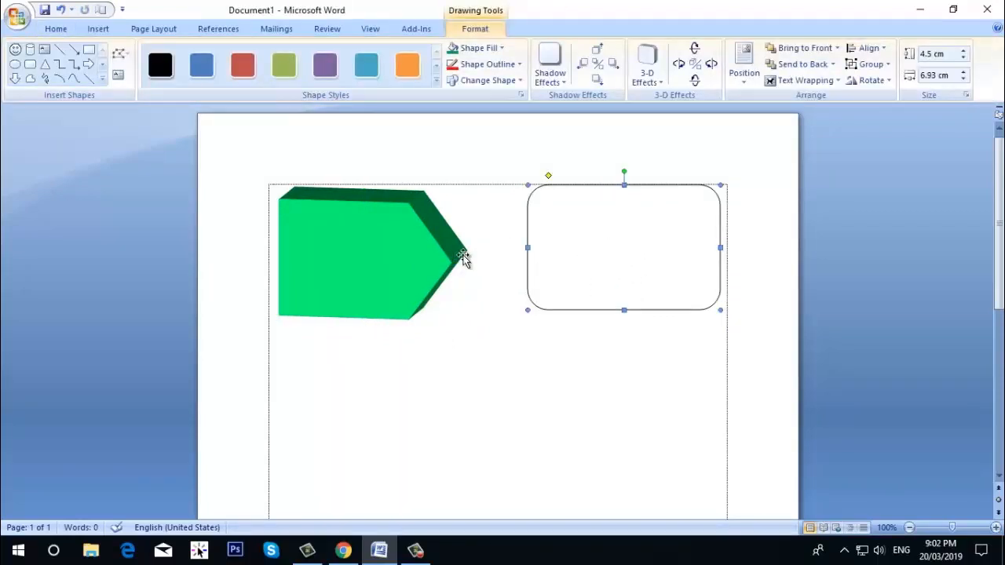
drag(595, 265, 606, 225)
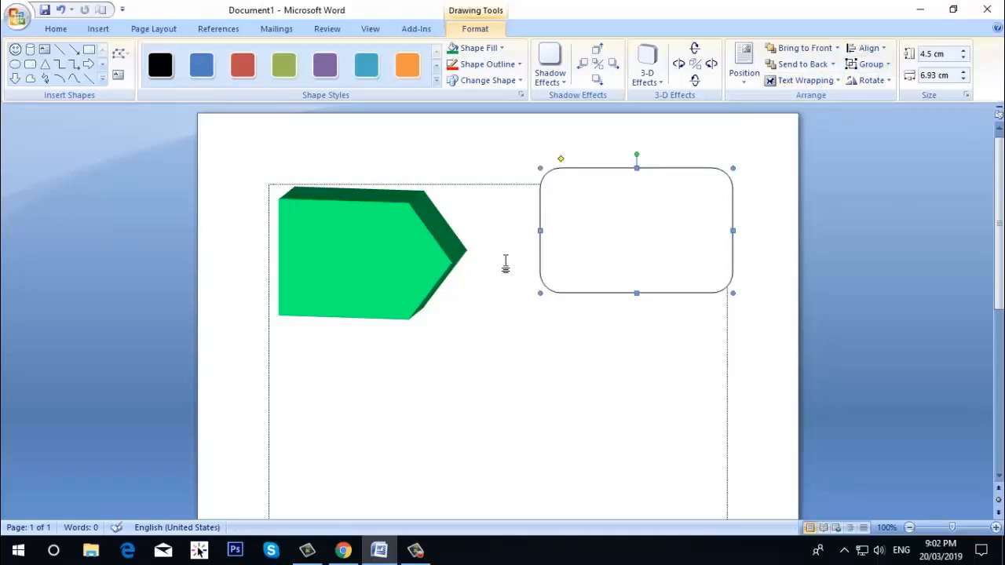
drag(563, 272, 606, 280)
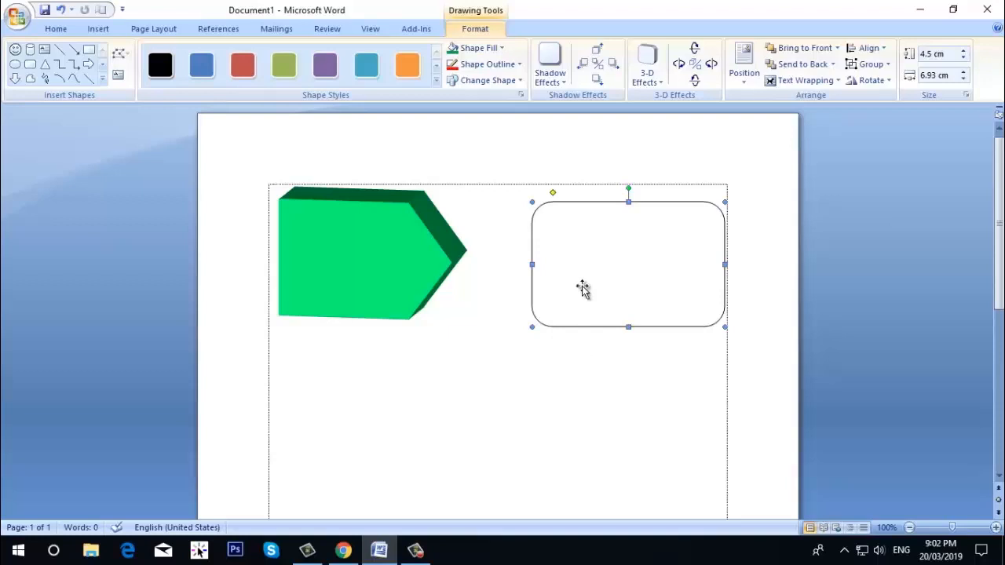
drag(584, 284, 582, 247)
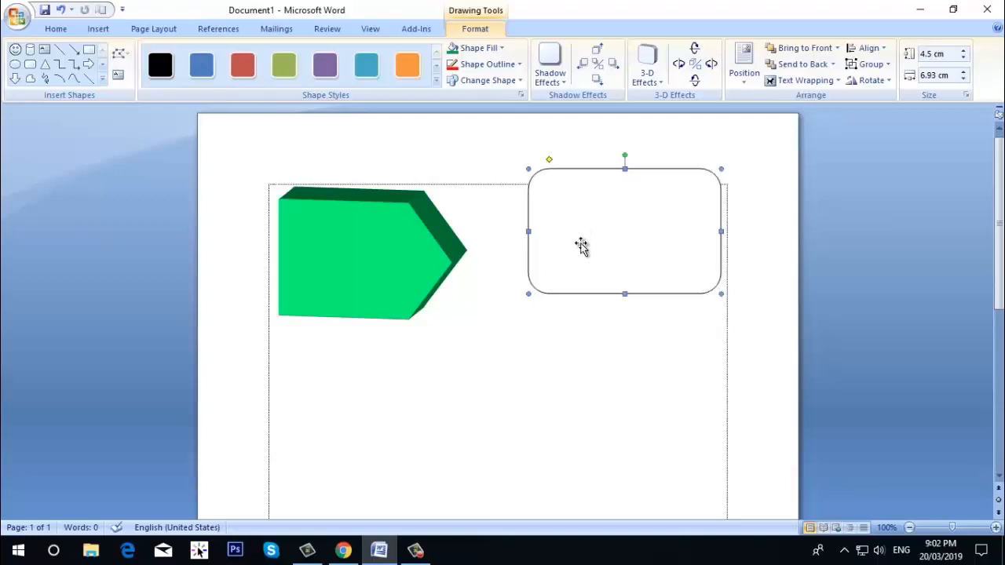
click(393, 259)
drag(388, 240, 381, 216)
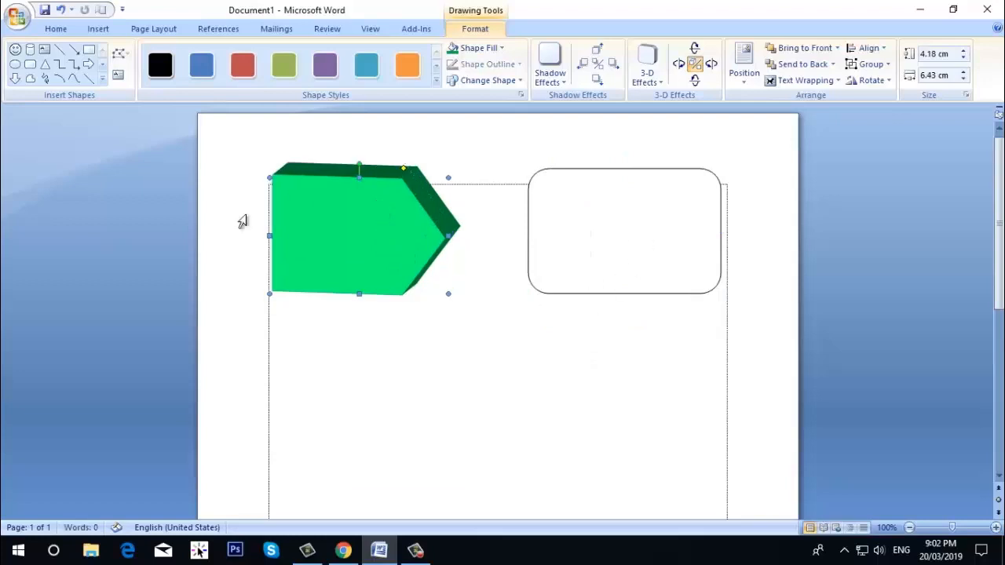
Step: Delete both the pentagon and the rounded rectangle from the page
shift+click(605, 242)
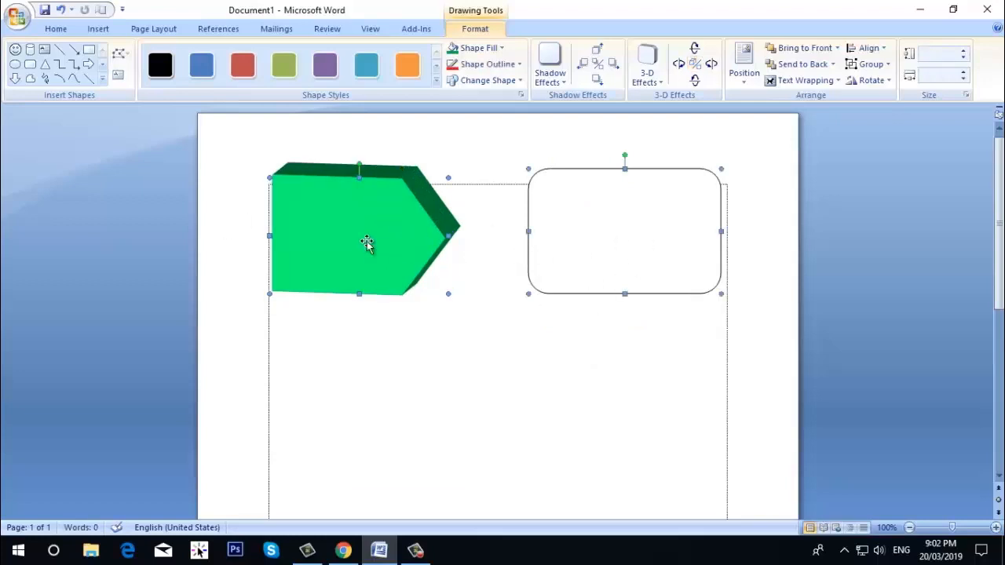
key(Delete)
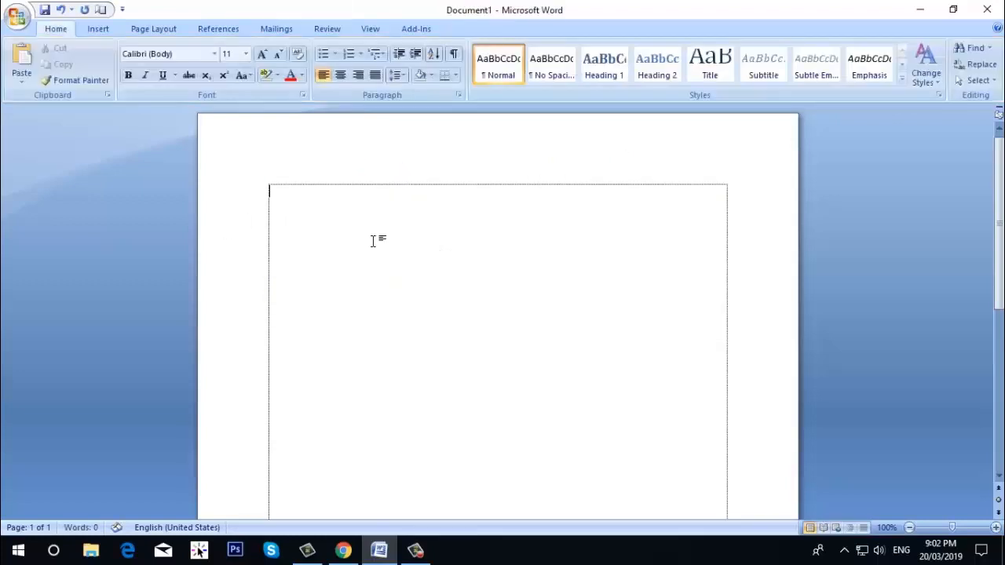
Step: Draw a rectangle about 4.05 by 9.66 cm near the upper margin and fill it with standard green
click(98, 30)
click(222, 70)
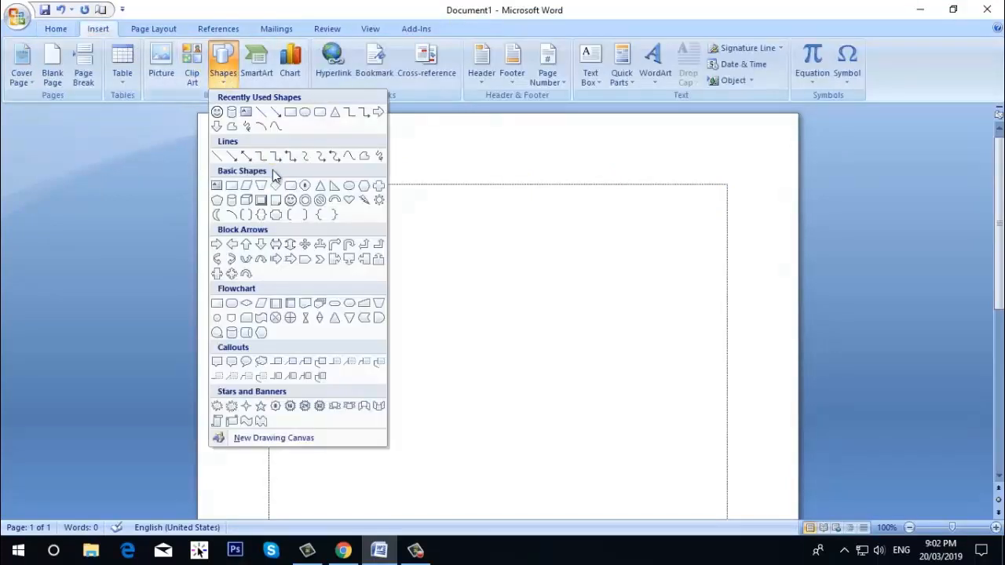
click(292, 113)
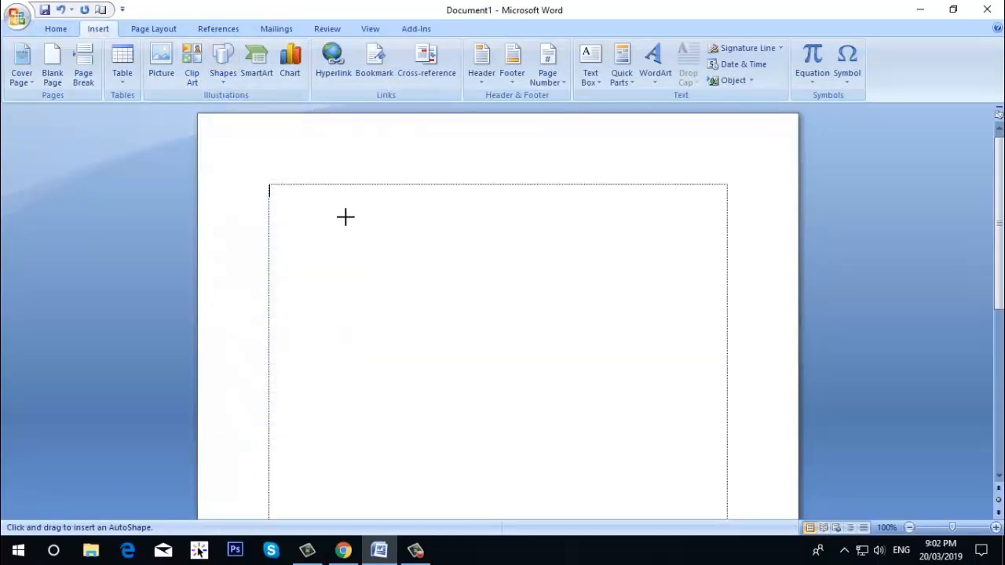
drag(345, 217, 615, 330)
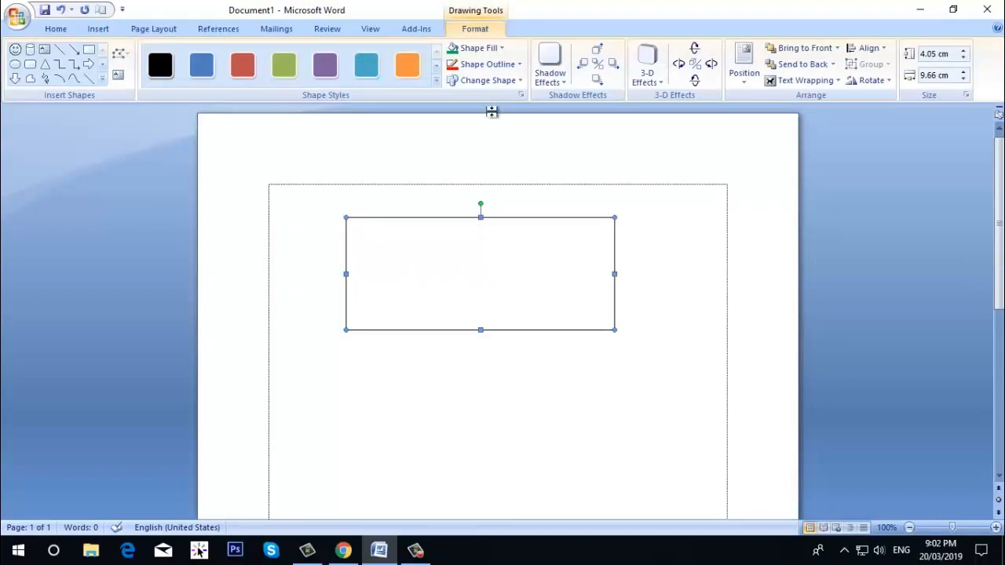
click(502, 48)
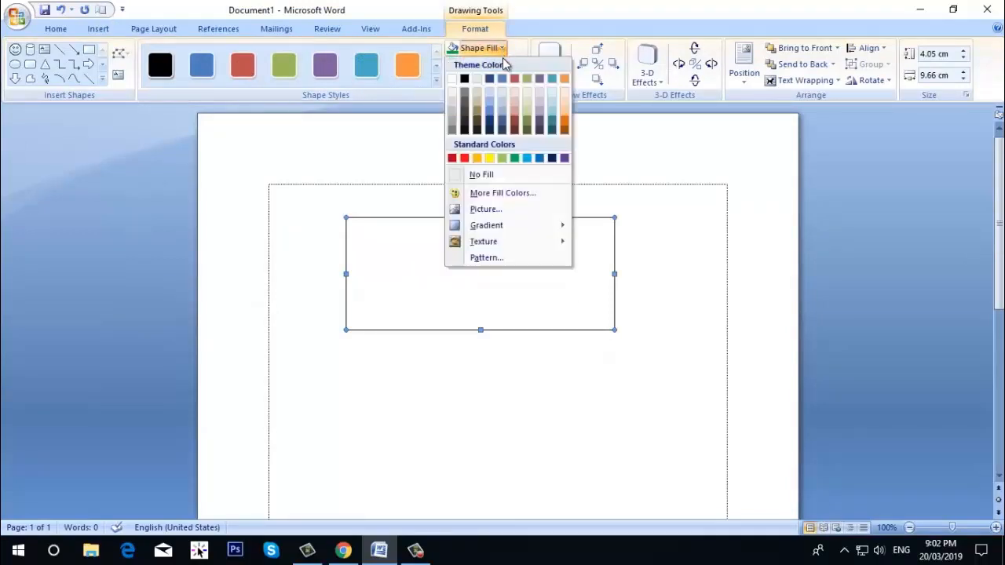
click(515, 158)
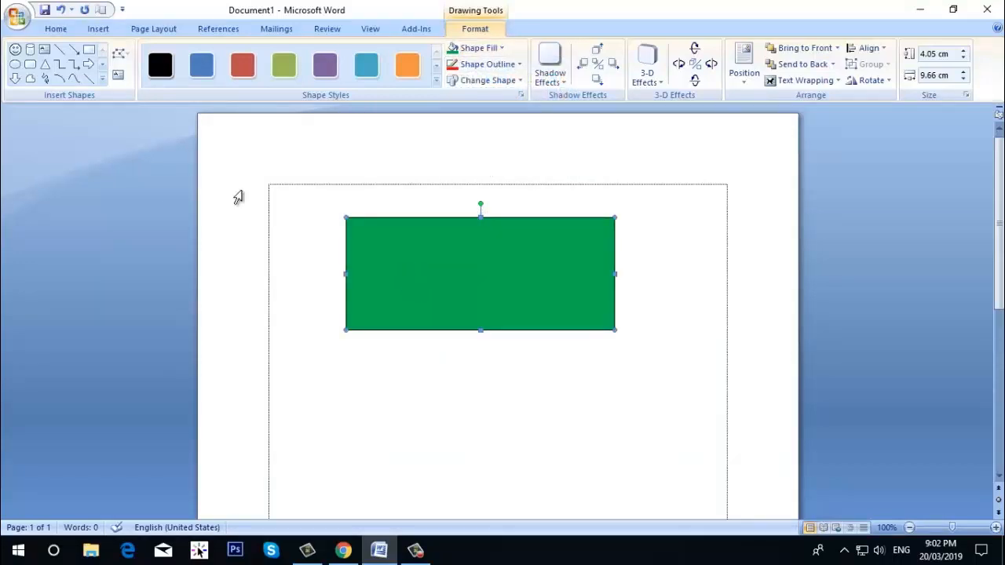
Step: Draw an ellipse about 1.91 by 2.67 cm in the centre of the green rectangle and fill it with standard red
click(102, 79)
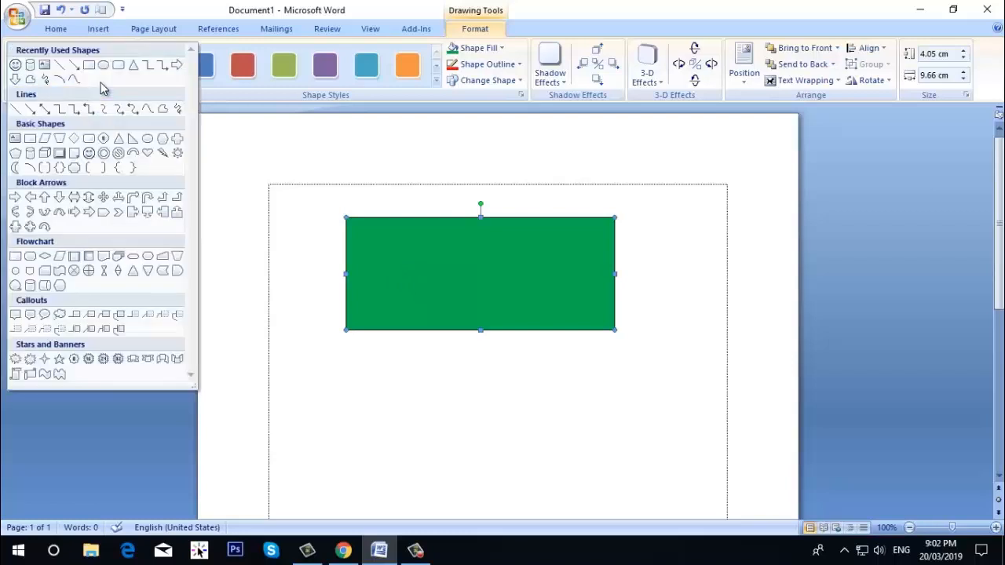
click(104, 67)
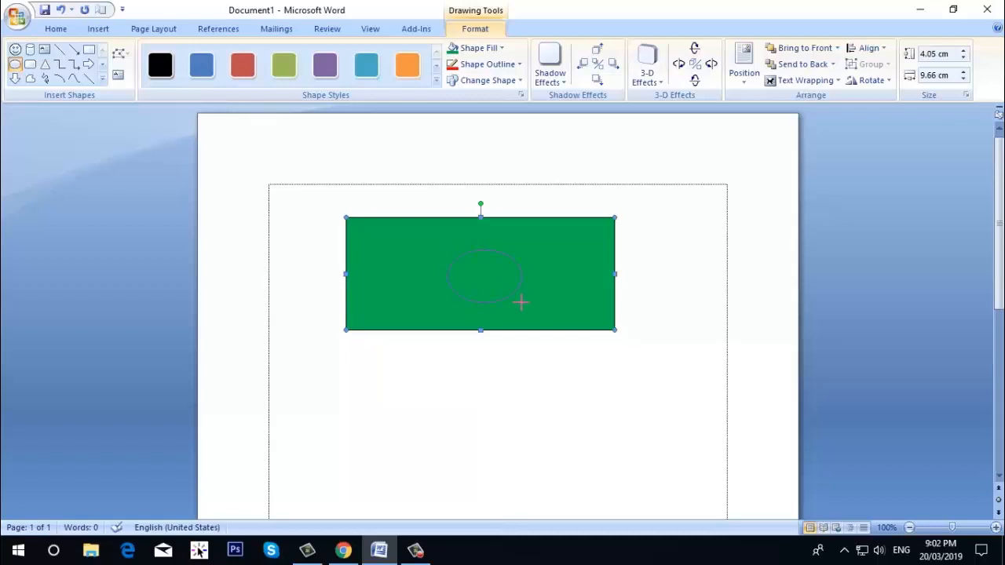
drag(521, 303, 522, 303)
drag(481, 272, 477, 268)
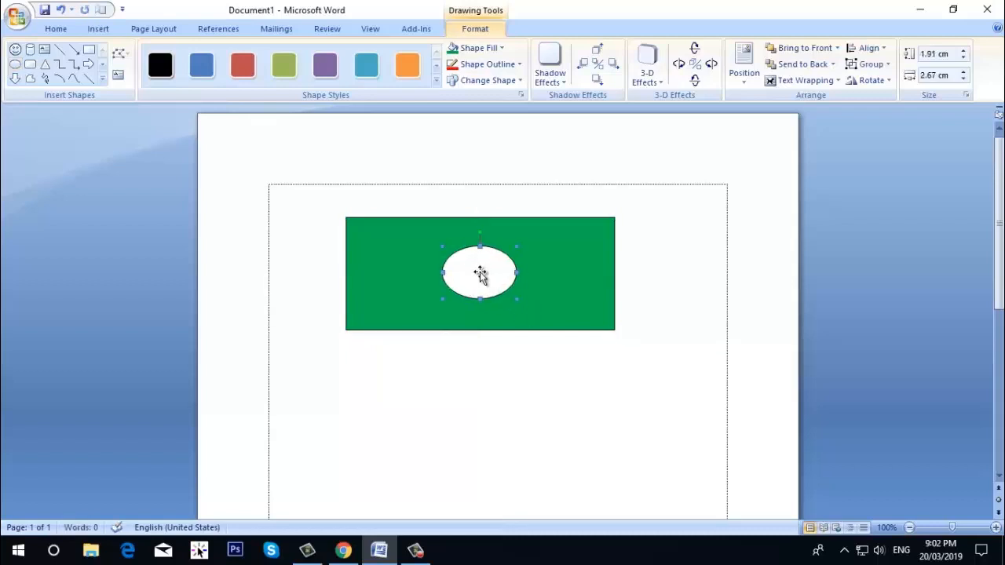
click(499, 49)
click(464, 159)
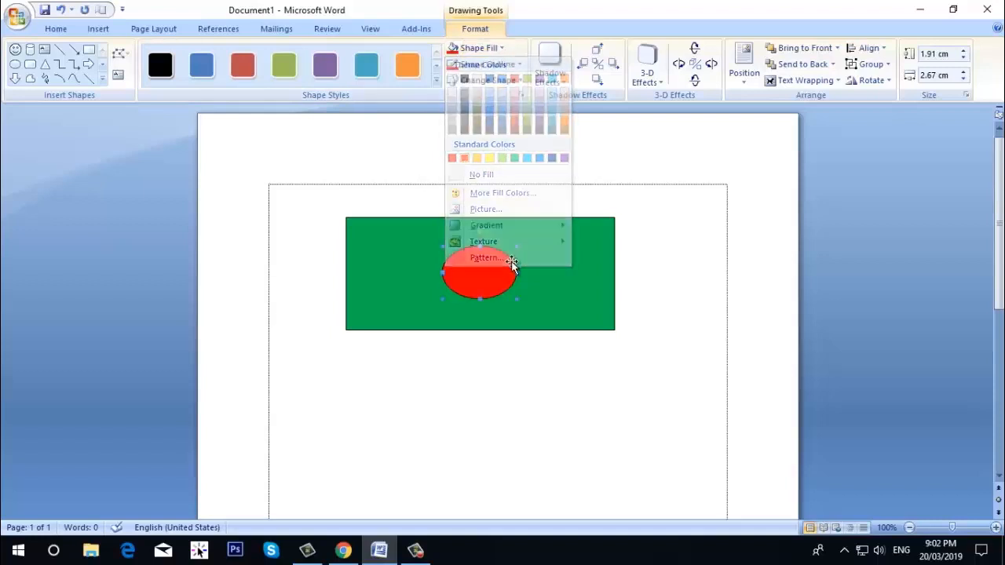
click(644, 287)
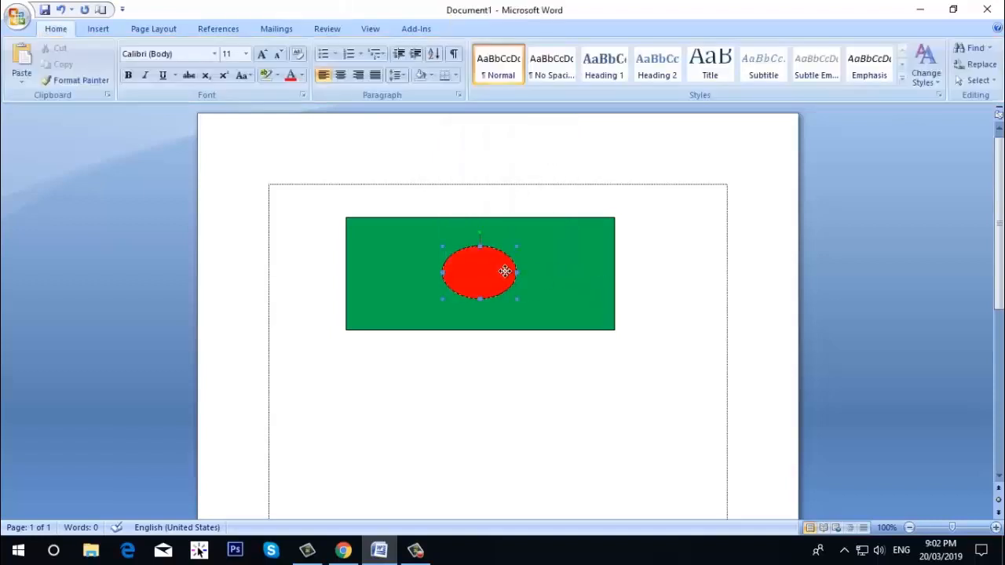
Step: Draw a flagpole rectangle about 10.35 by 0.69 cm along the green rectangle's right edge and fill it with light olive green
click(505, 271)
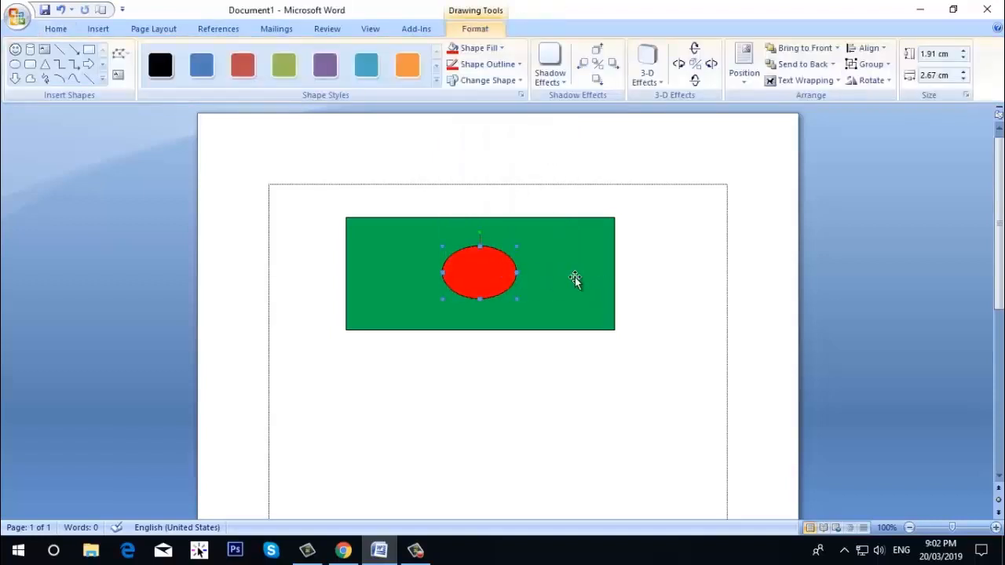
click(90, 51)
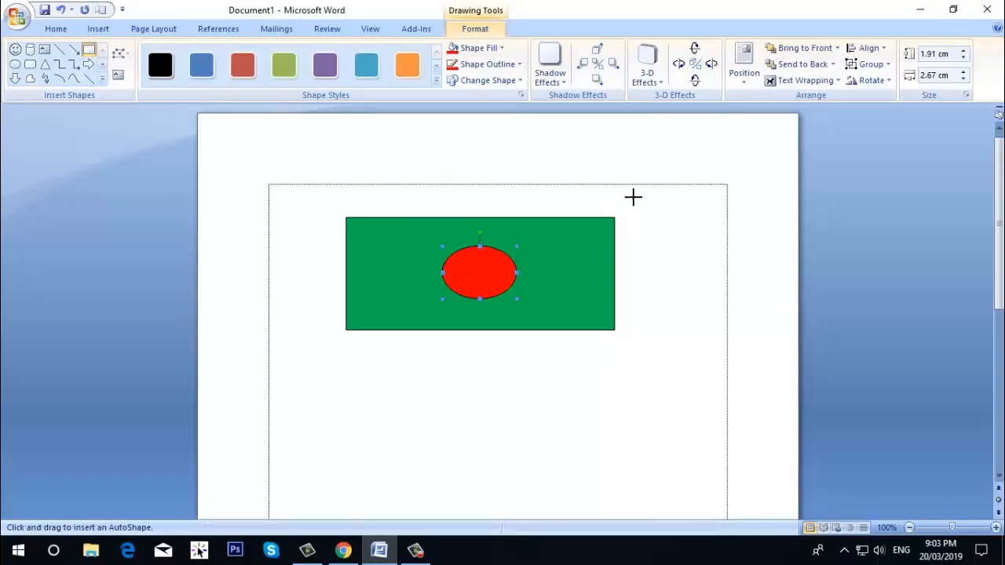
mouse_move(618, 343)
mouse_down()
mouse_move(605, 406)
mouse_move(614, 485)
mouse_up()
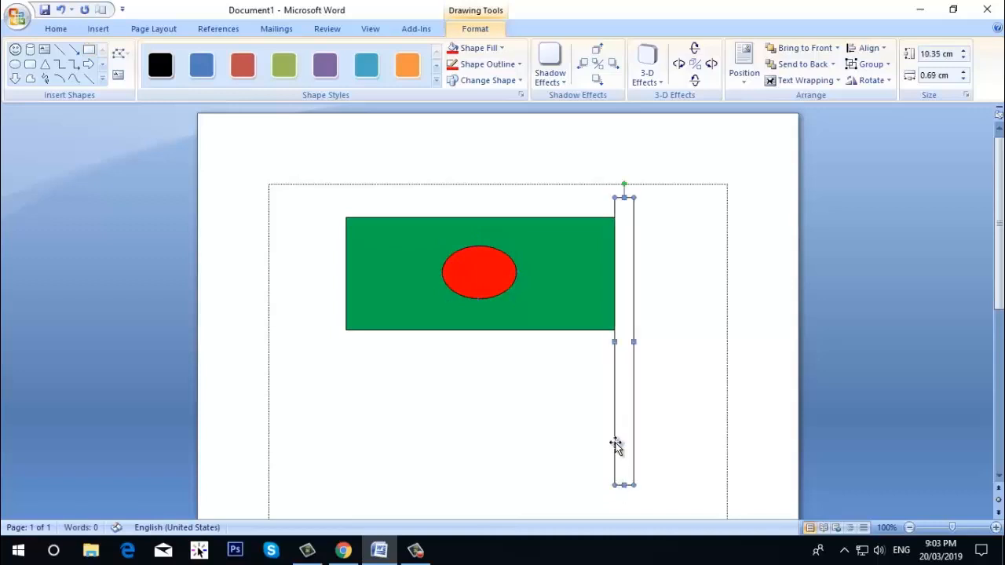
click(498, 47)
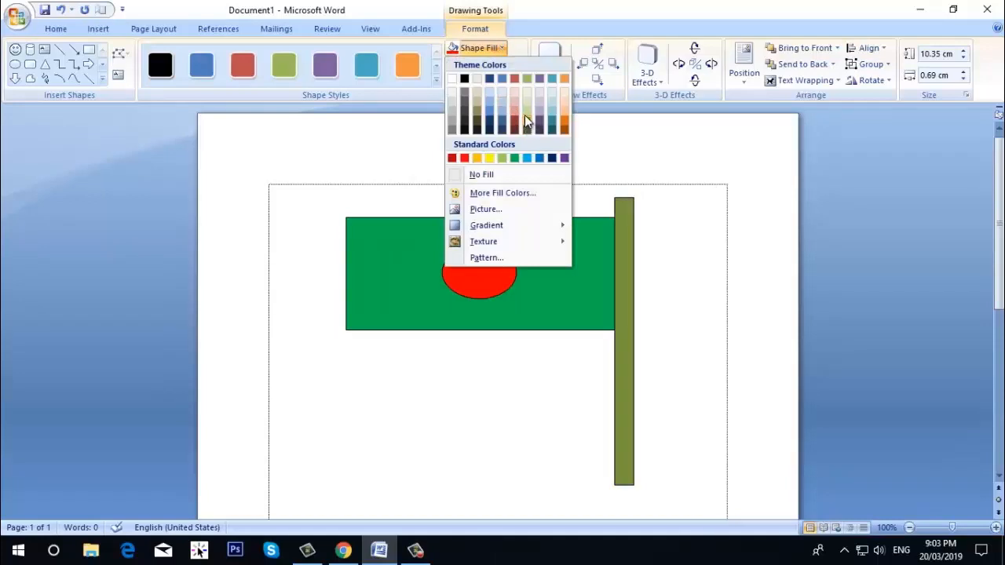
click(526, 101)
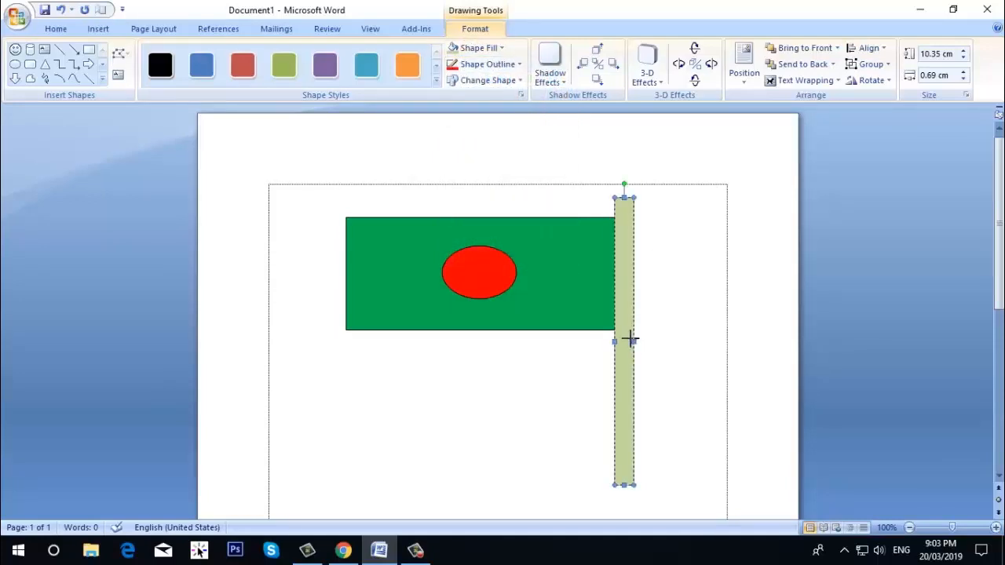
click(631, 339)
Step: Group the green rectangle, the red ellipse and the pole, and move the group slightly down and to the right
click(590, 278)
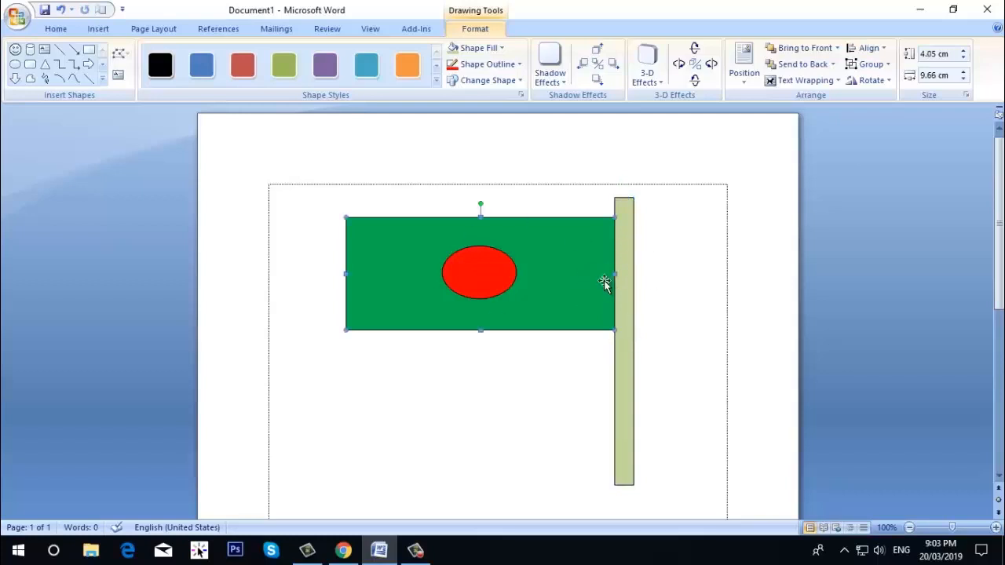
click(628, 272)
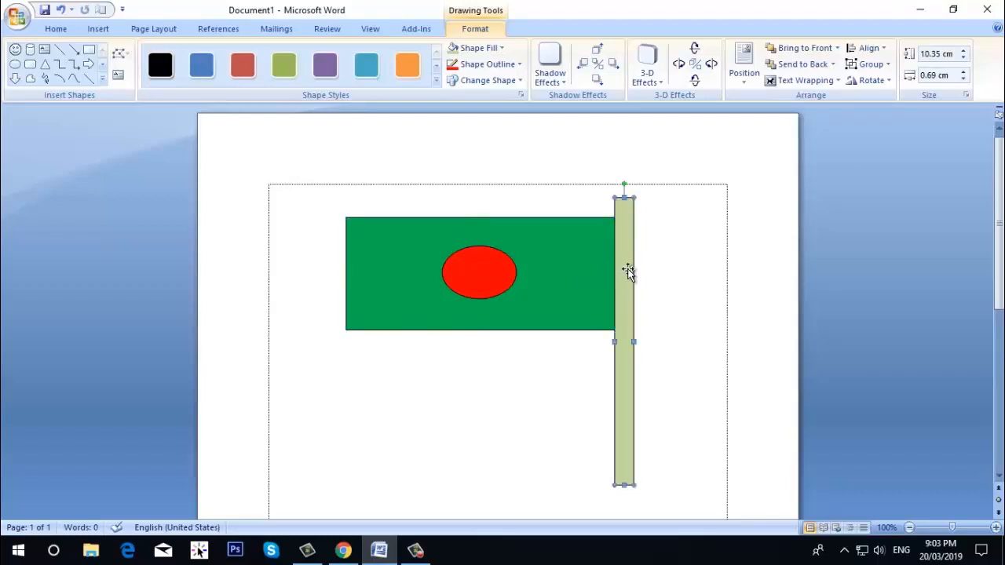
shift+click(556, 266)
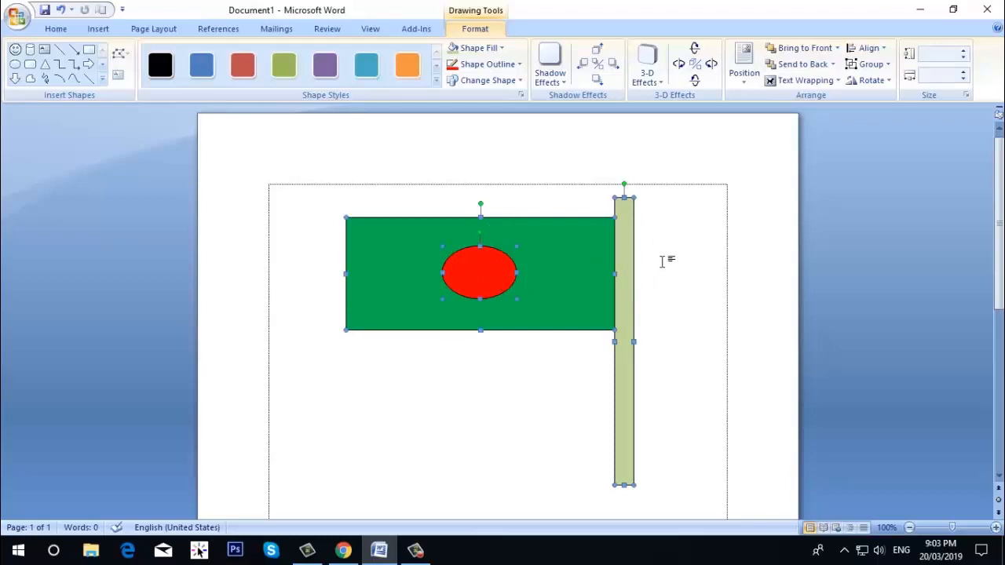
right_click(572, 242)
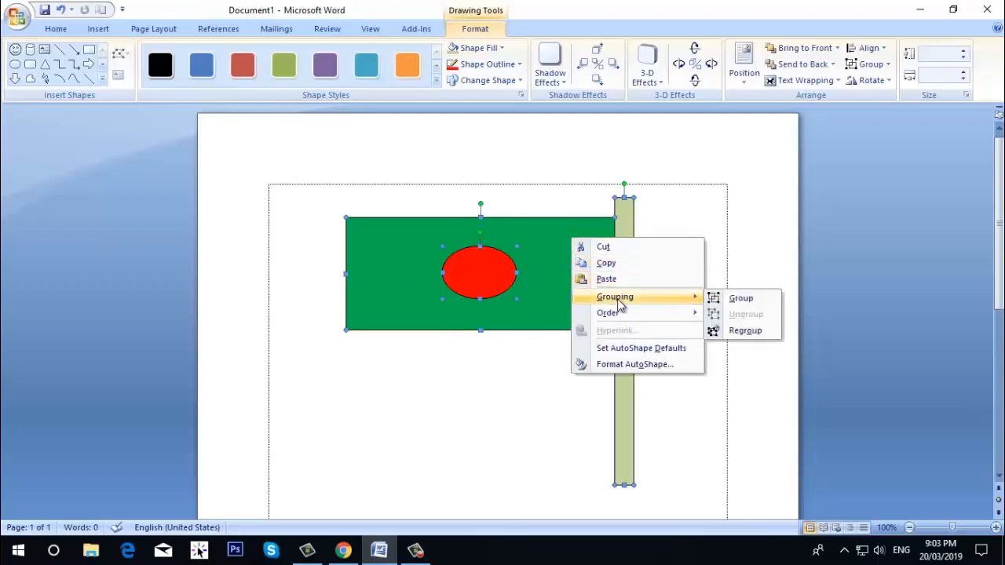
click(741, 298)
drag(570, 235, 577, 333)
key(ctrl+z)
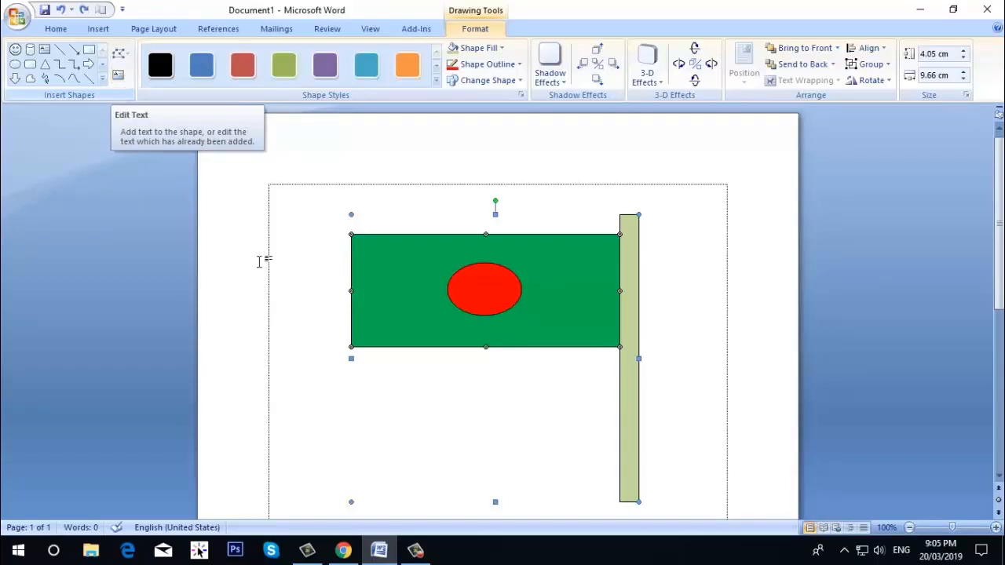
Step: Cut the grouped flag drawing from the page
click(488, 301)
right_click(490, 305)
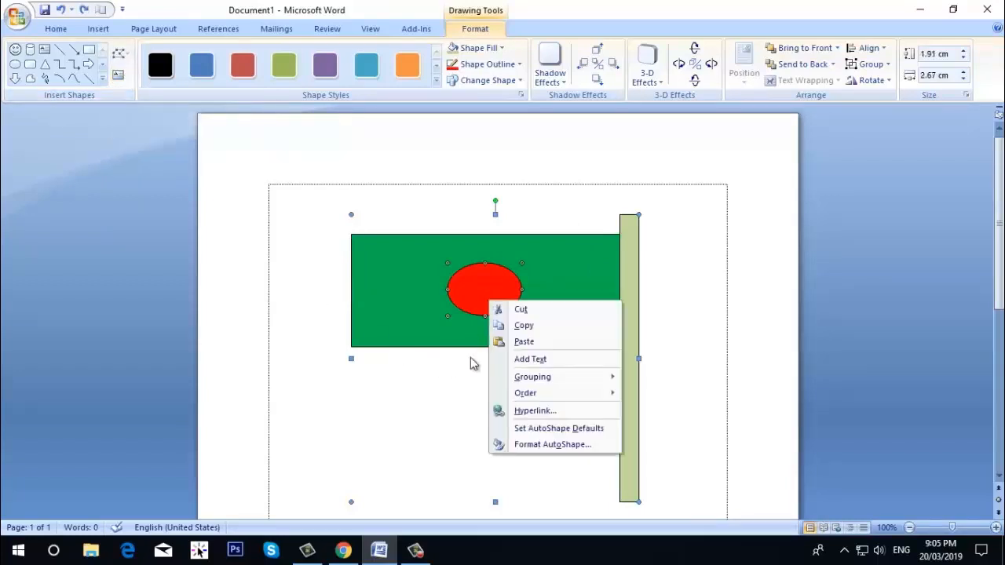
click(523, 311)
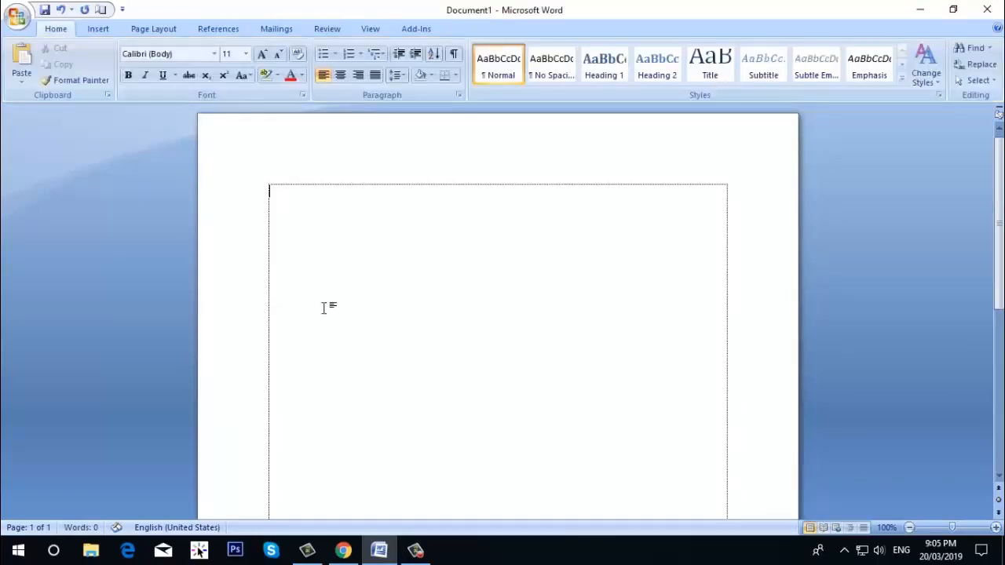
Step: Draw a rounded rectangle about 5.16 cm high and 9.66 cm wide in the upper part of the page and fill it with dark olive green
click(91, 28)
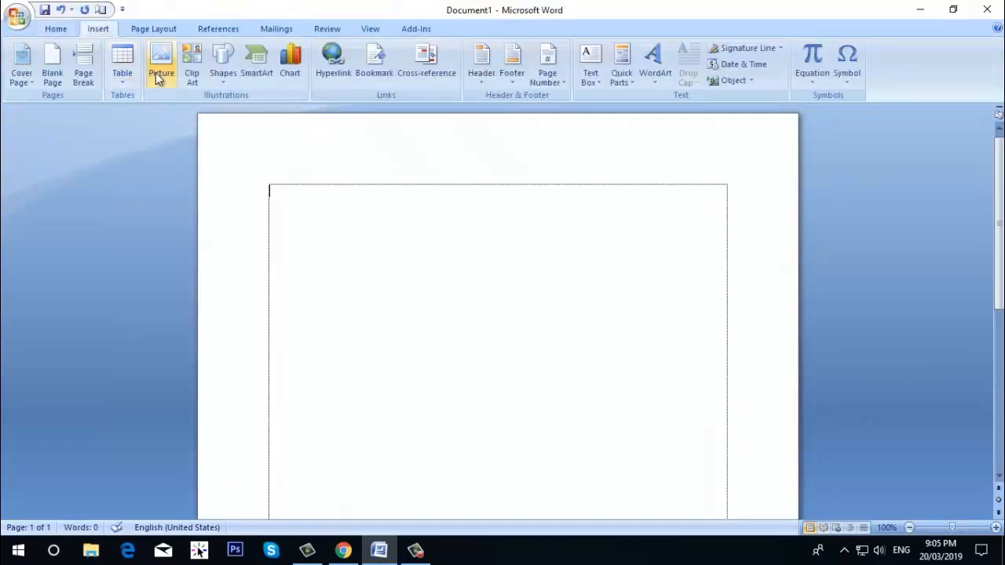
click(216, 74)
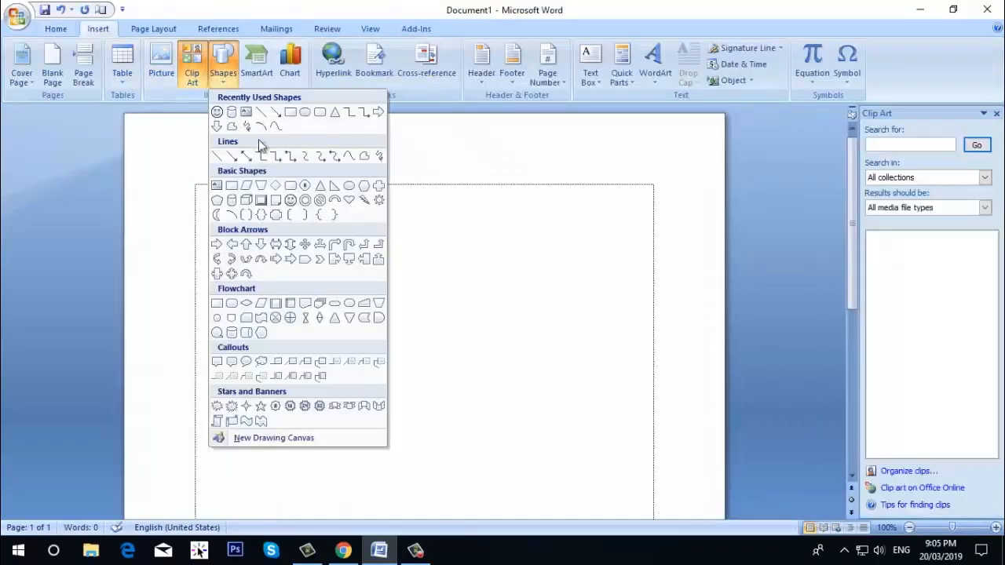
click(291, 187)
drag(311, 225, 479, 369)
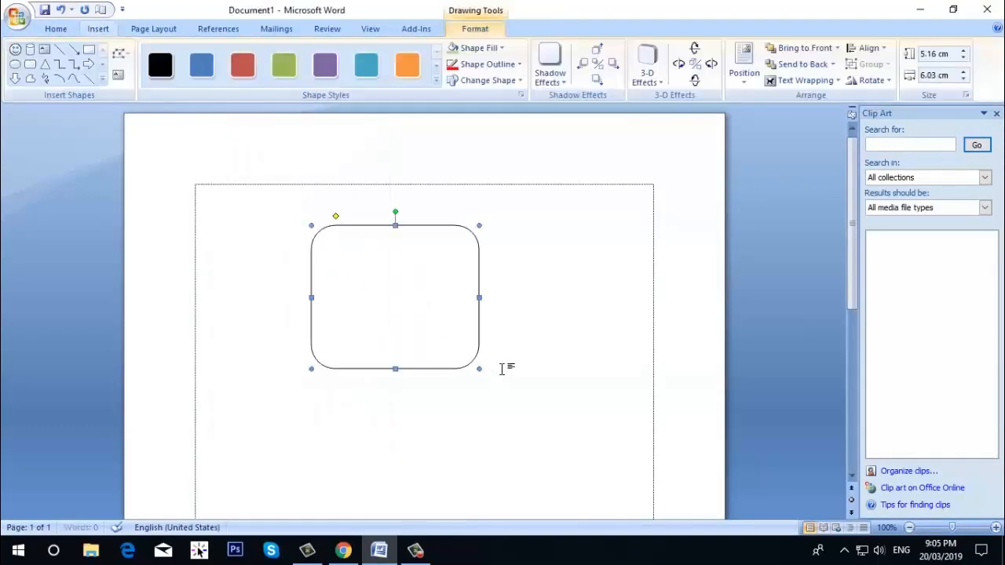
drag(574, 310, 580, 309)
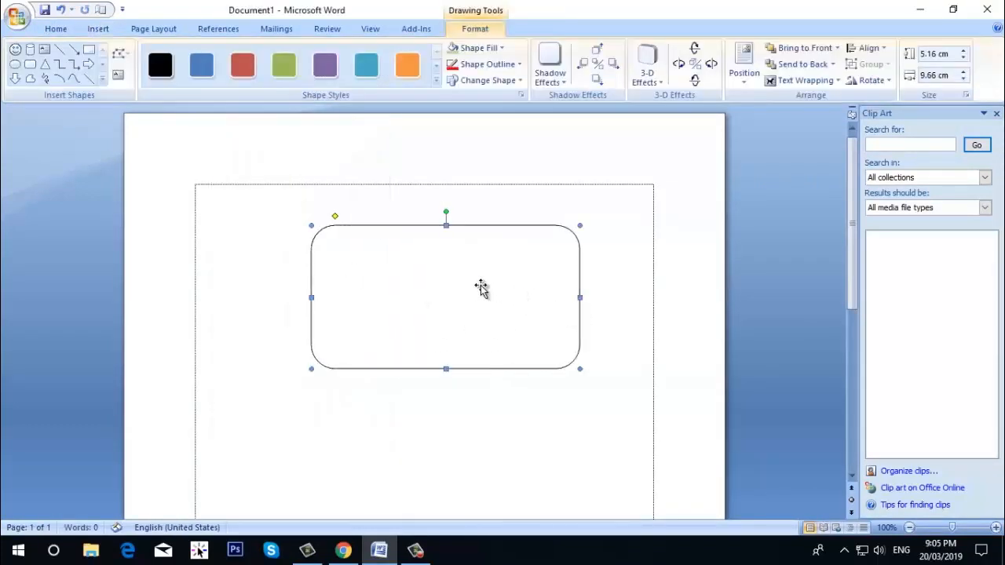
click(503, 51)
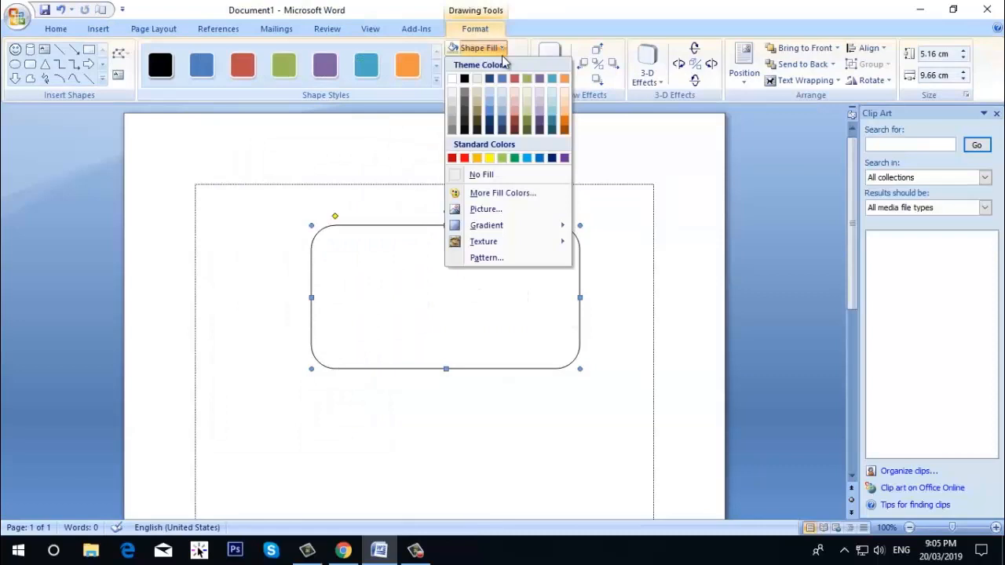
click(529, 130)
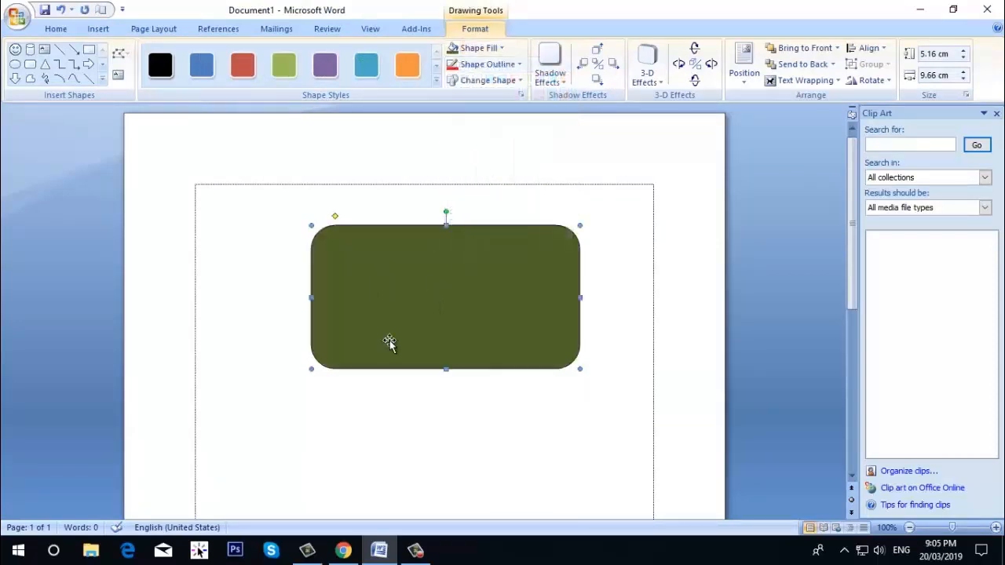
Step: Add the text "Gfgfhfggbfd fdbfdjhbgffgf" inside the rounded rectangle and change its direction to read vertically from bottom to top
click(117, 80)
text(Gf)
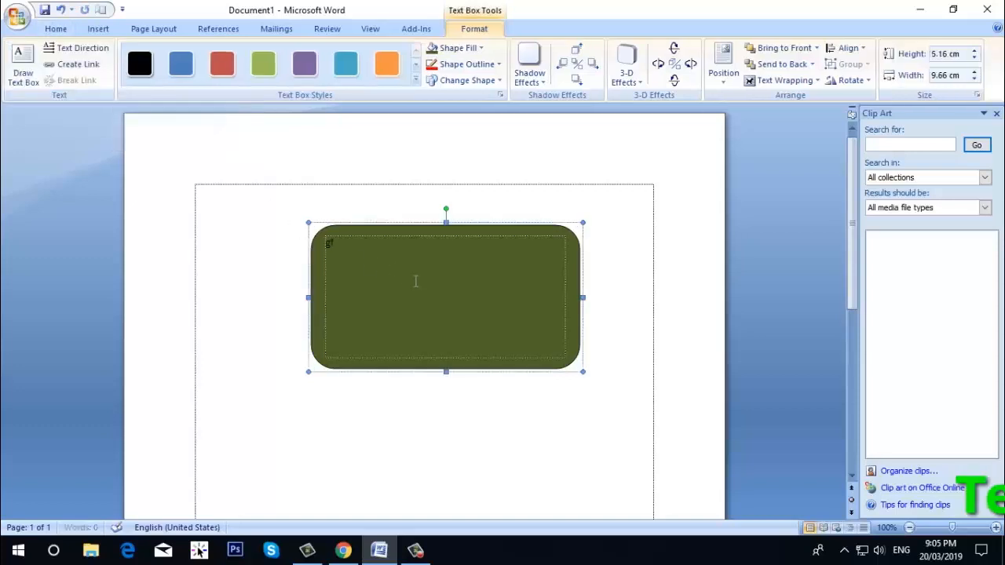
text(gfhfggbfd fdbfdjhbgf)
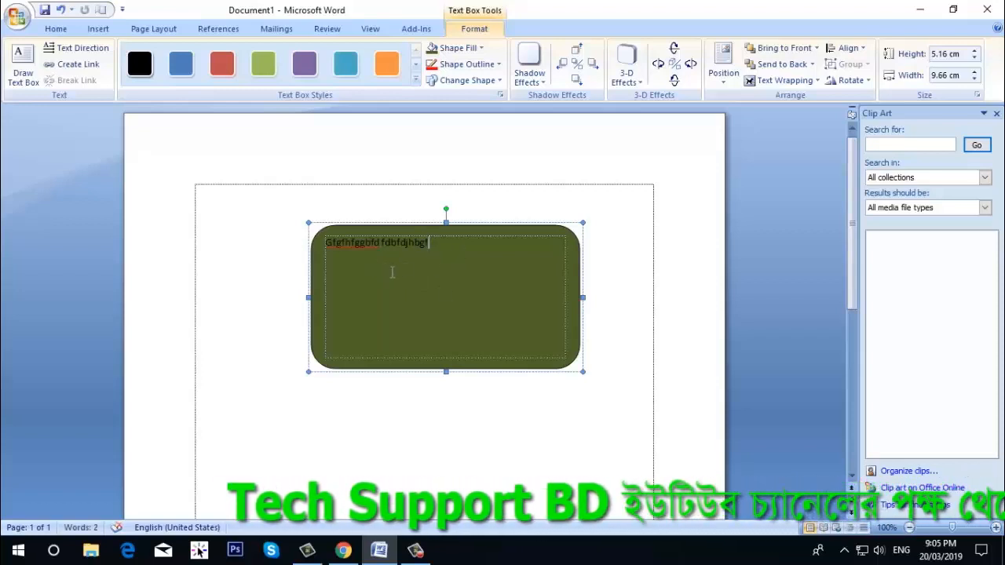
click(66, 50)
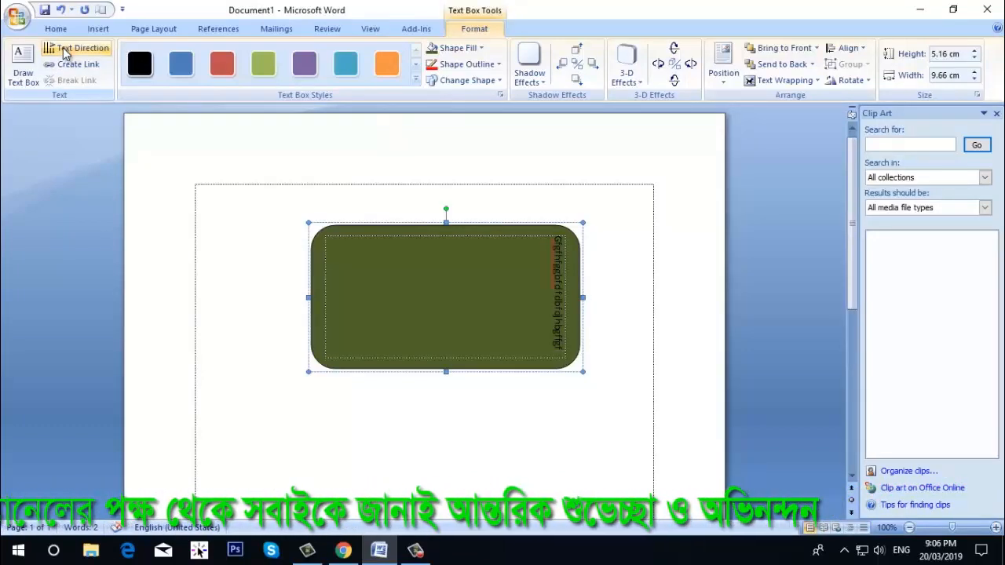
click(66, 47)
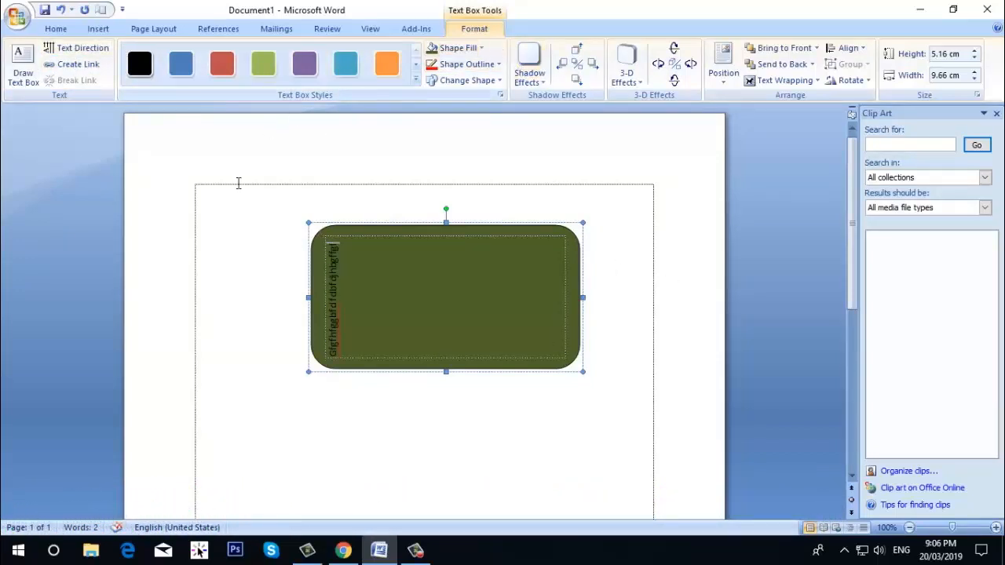
click(99, 30)
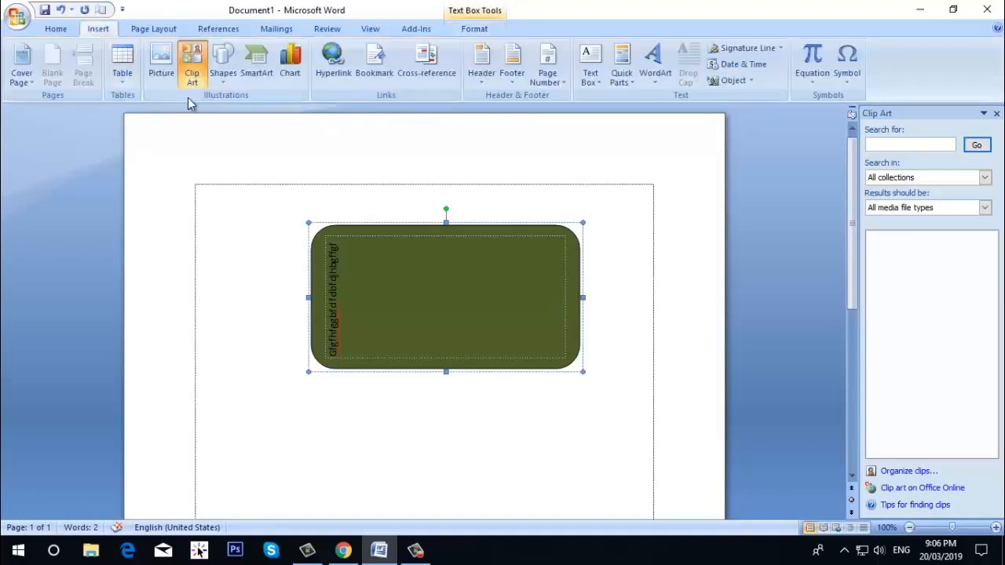
click(225, 76)
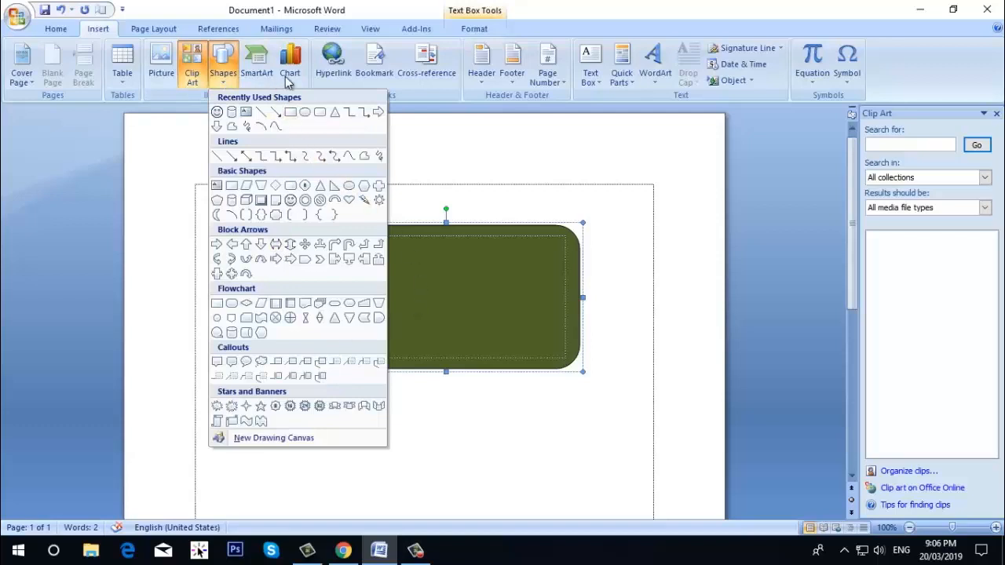
click(464, 264)
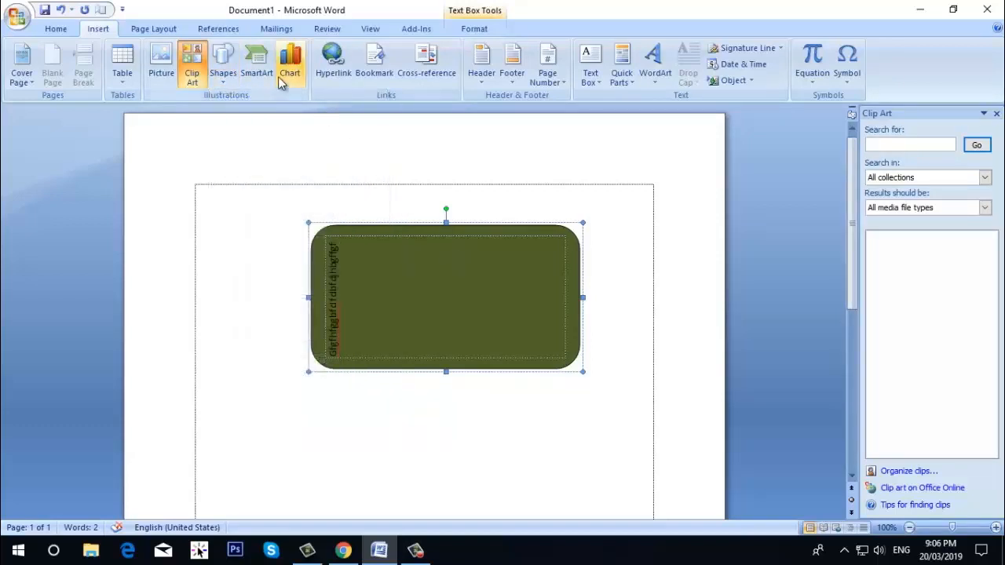